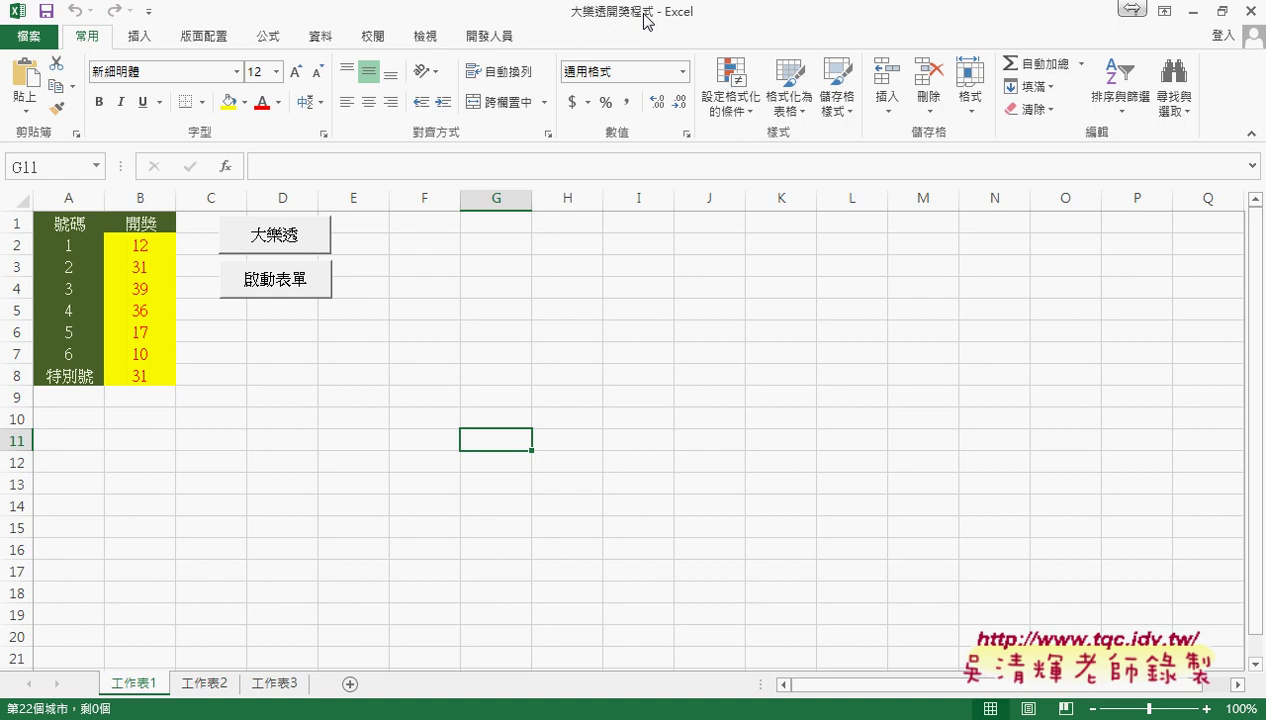
- Clear the drawn numbers from B2:B8 and reselect the now-empty range
drag(141, 245, 141, 379)
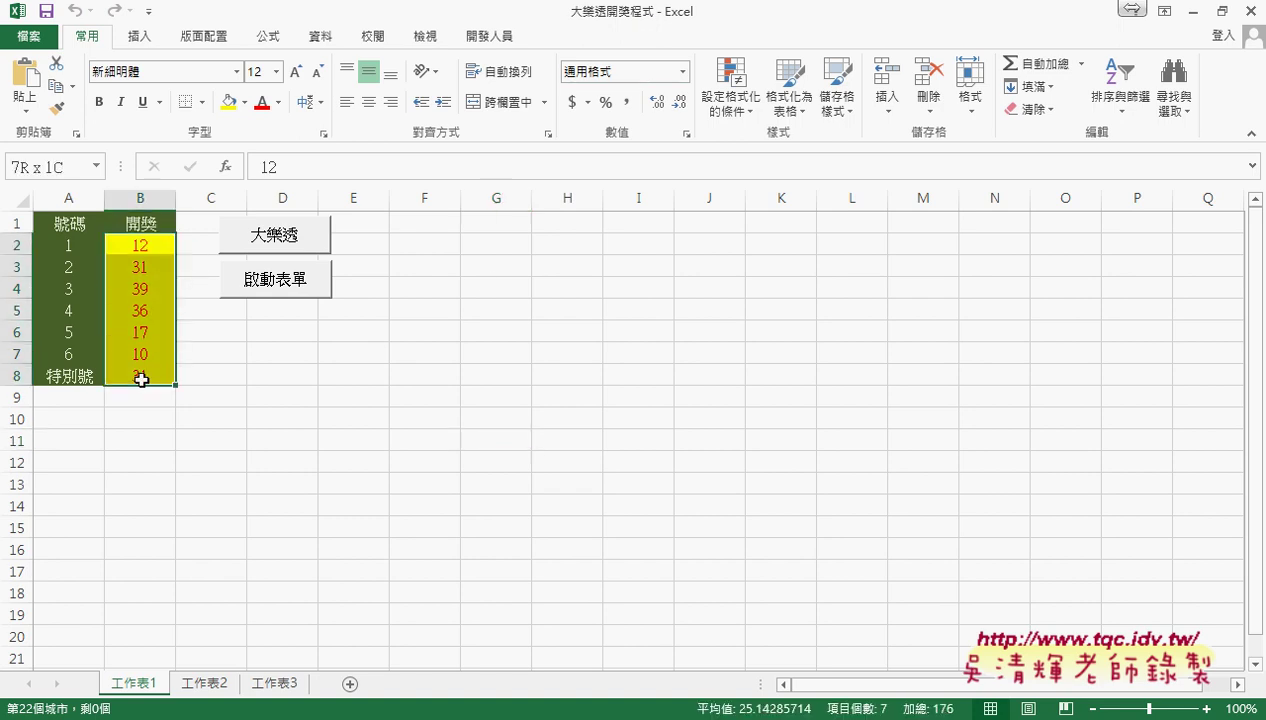
key(Delete)
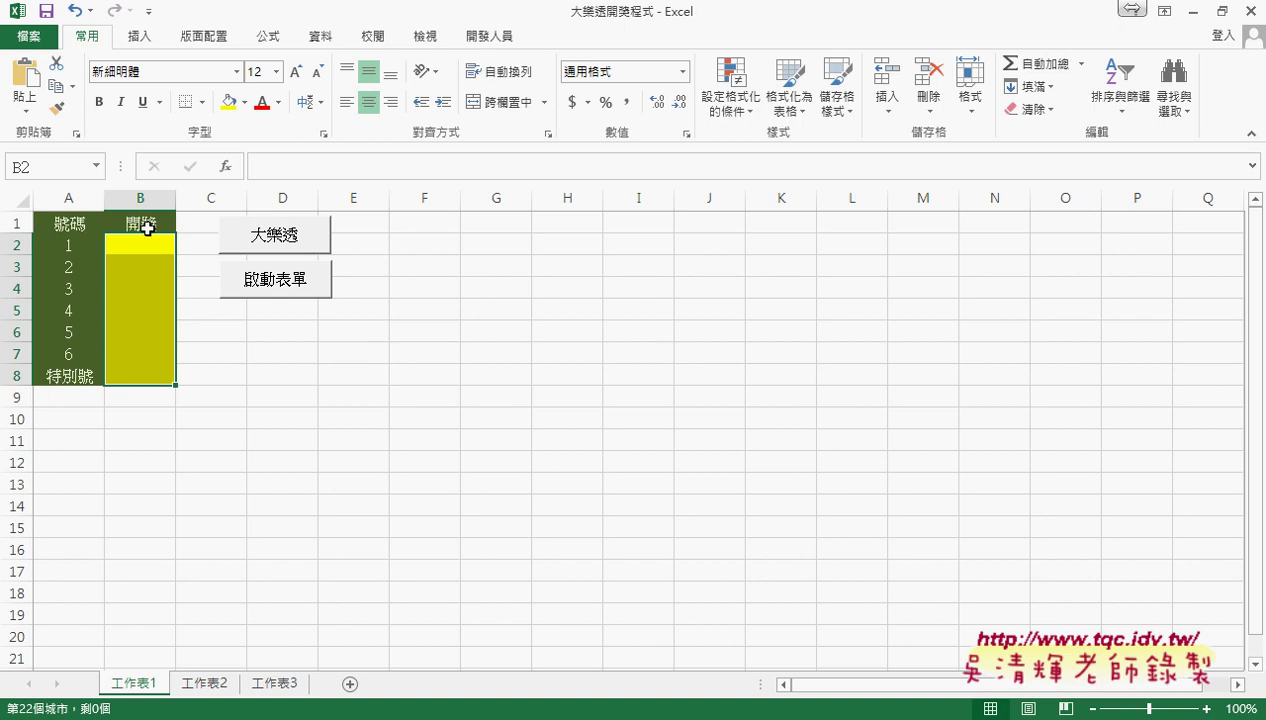
click(145, 224)
drag(161, 246, 152, 380)
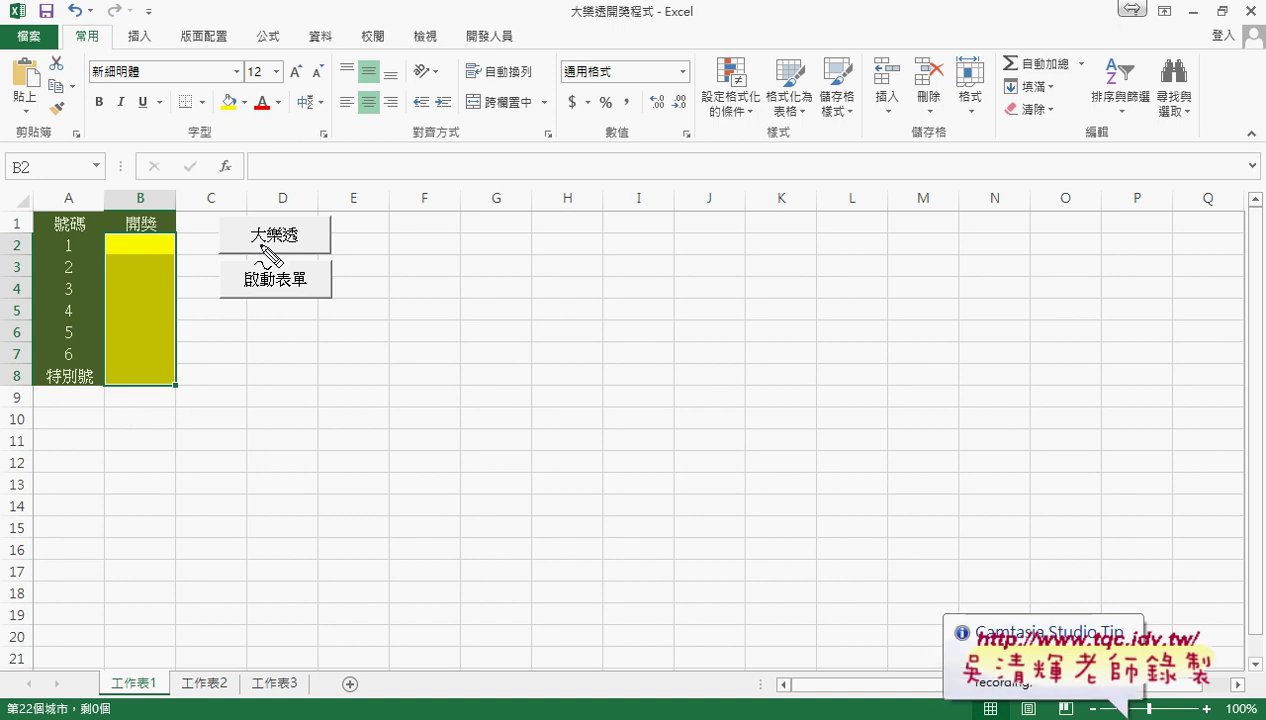
- Handwrite the range 1~49 in red ink and underline it
drag(607, 265, 607, 306)
mouse_move(646, 266)
mouse_down()
mouse_move(750, 290)
mouse_move(733, 316)
mouse_up()
drag(787, 270, 783, 340)
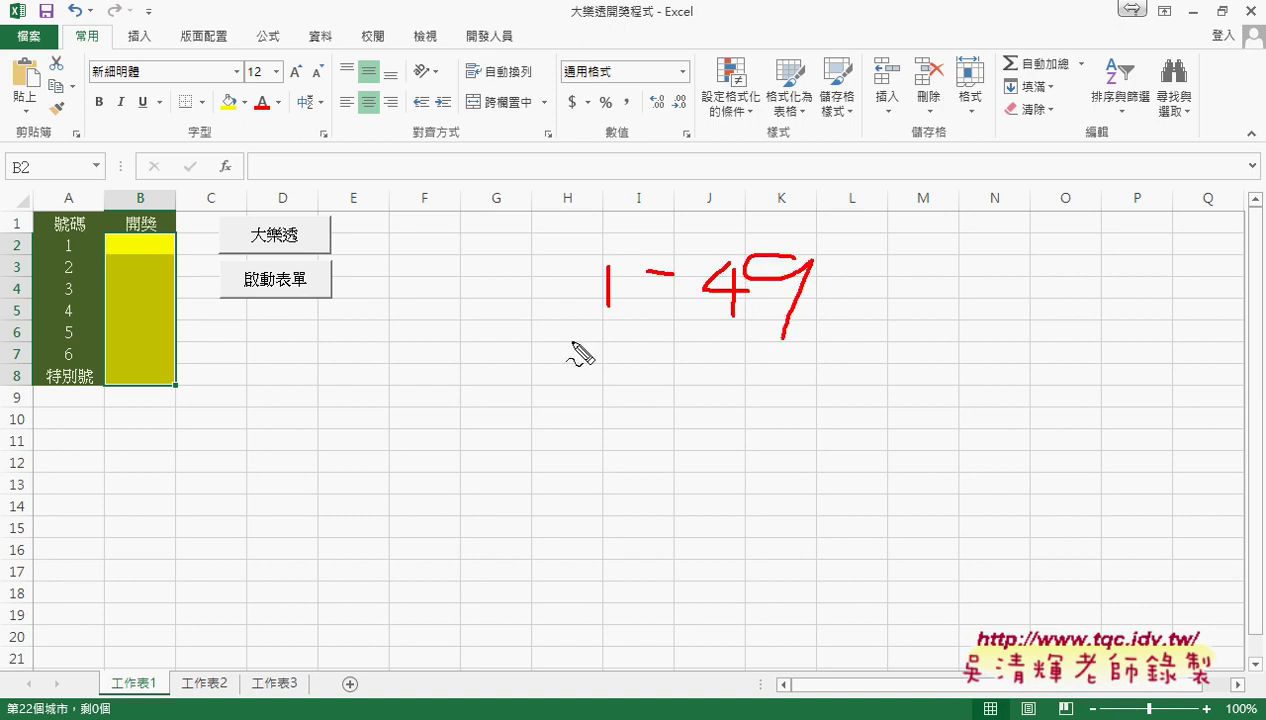
drag(572, 341, 870, 340)
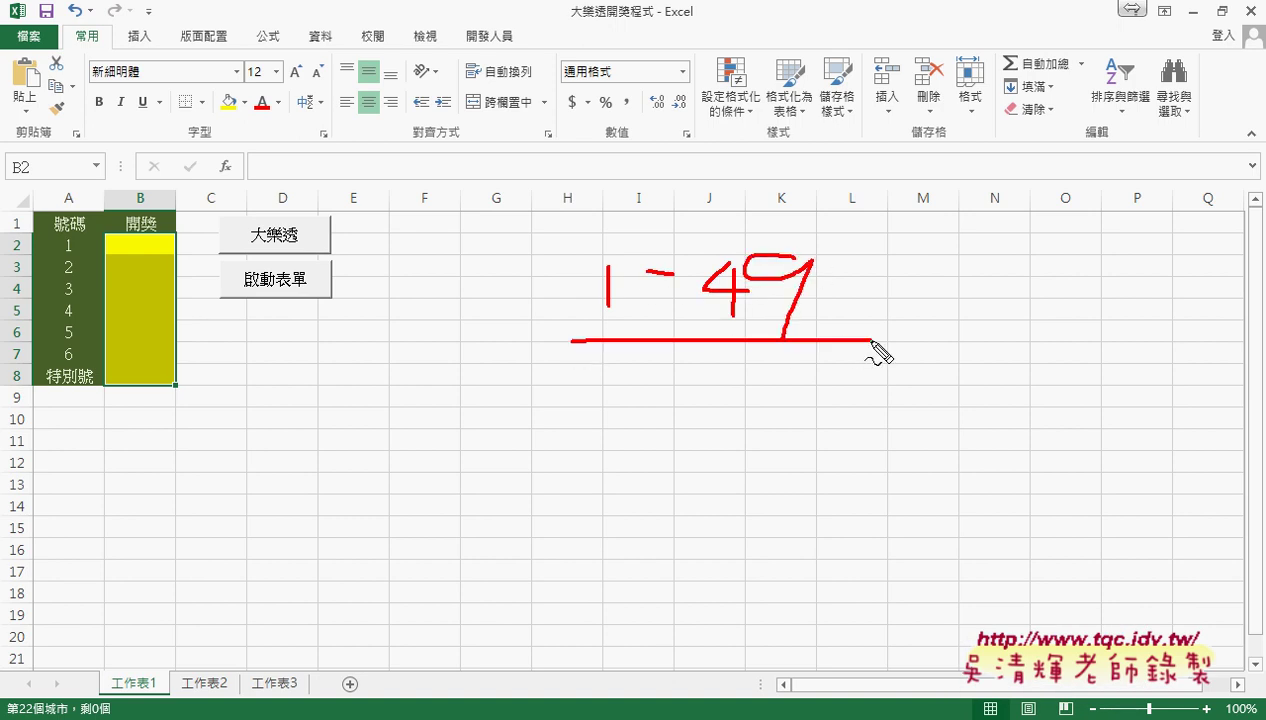
- Write rnd()* below the line and mark the 0 and 1 ends of the range
drag(624, 378, 690, 410)
mouse_move(720, 363)
mouse_down()
mouse_move(700, 405)
mouse_move(803, 405)
mouse_up()
drag(803, 377, 779, 405)
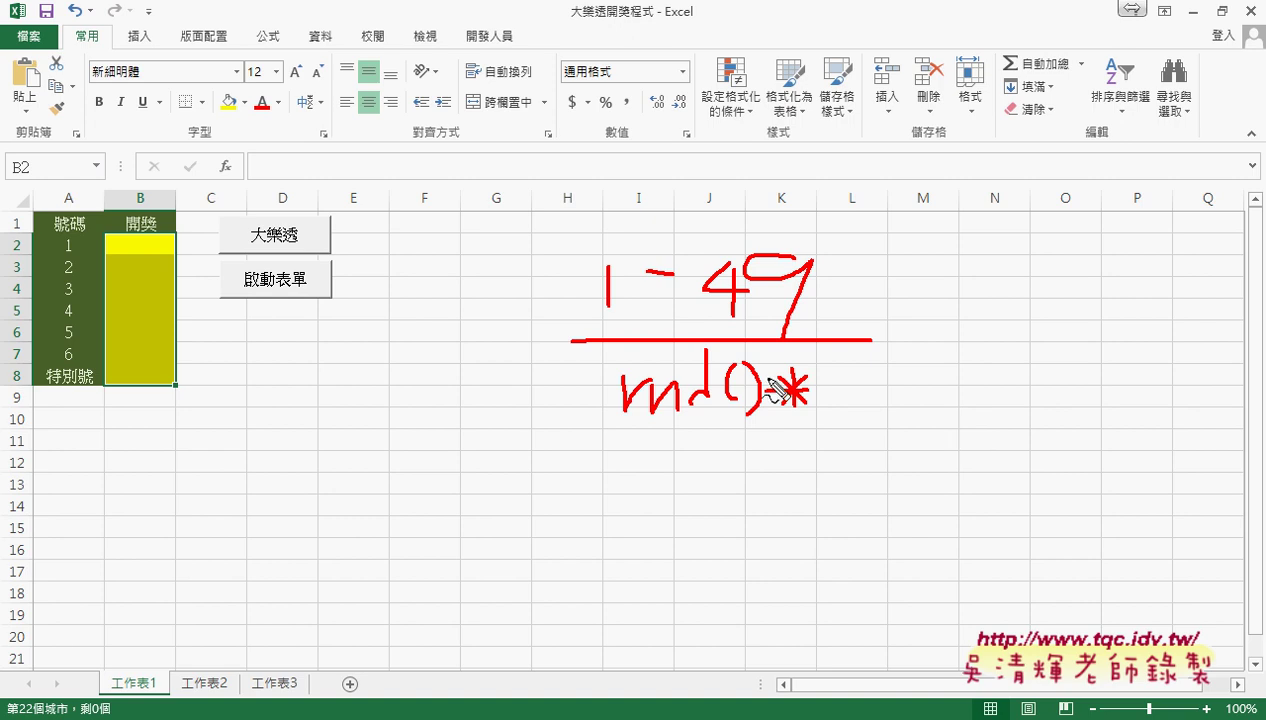
drag(603, 321, 615, 319)
drag(607, 176, 609, 184)
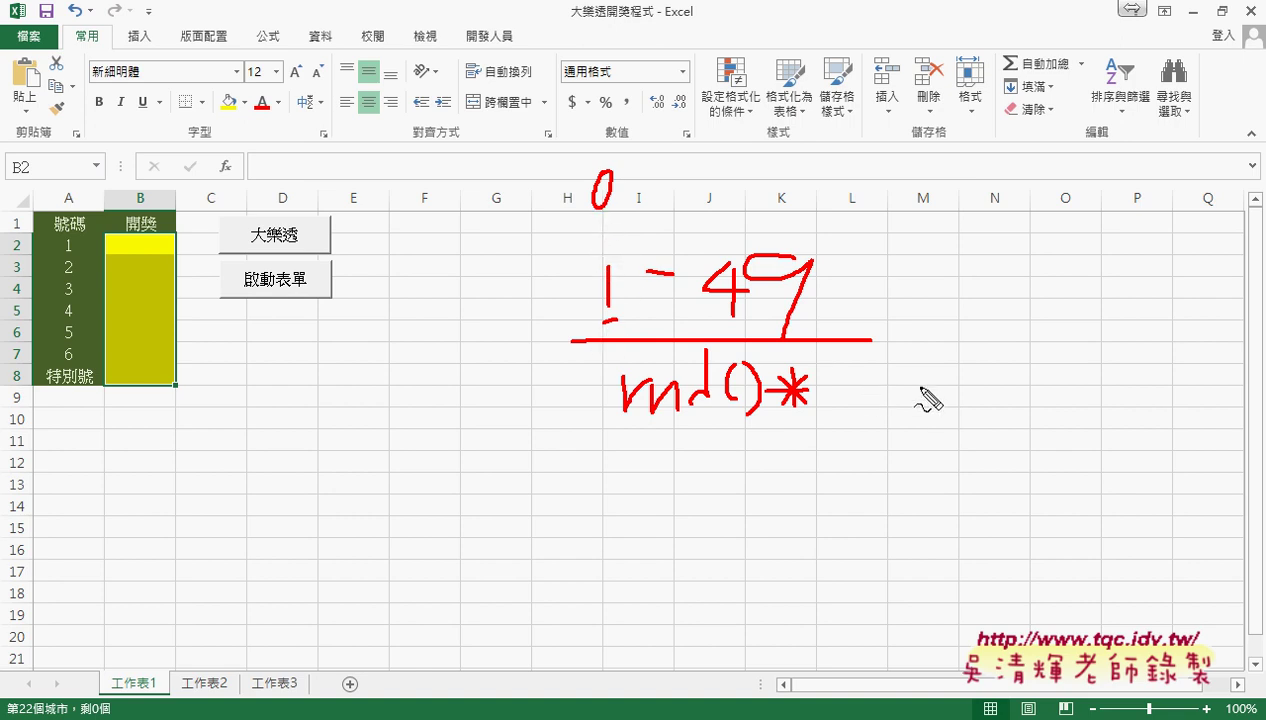
- Add 50 and +1 to form rnd()*50 +1, underlining rnd() and +1
mouse_move(920, 387)
mouse_down()
mouse_move(957, 386)
mouse_move(936, 400)
mouse_up()
drag(987, 350, 987, 415)
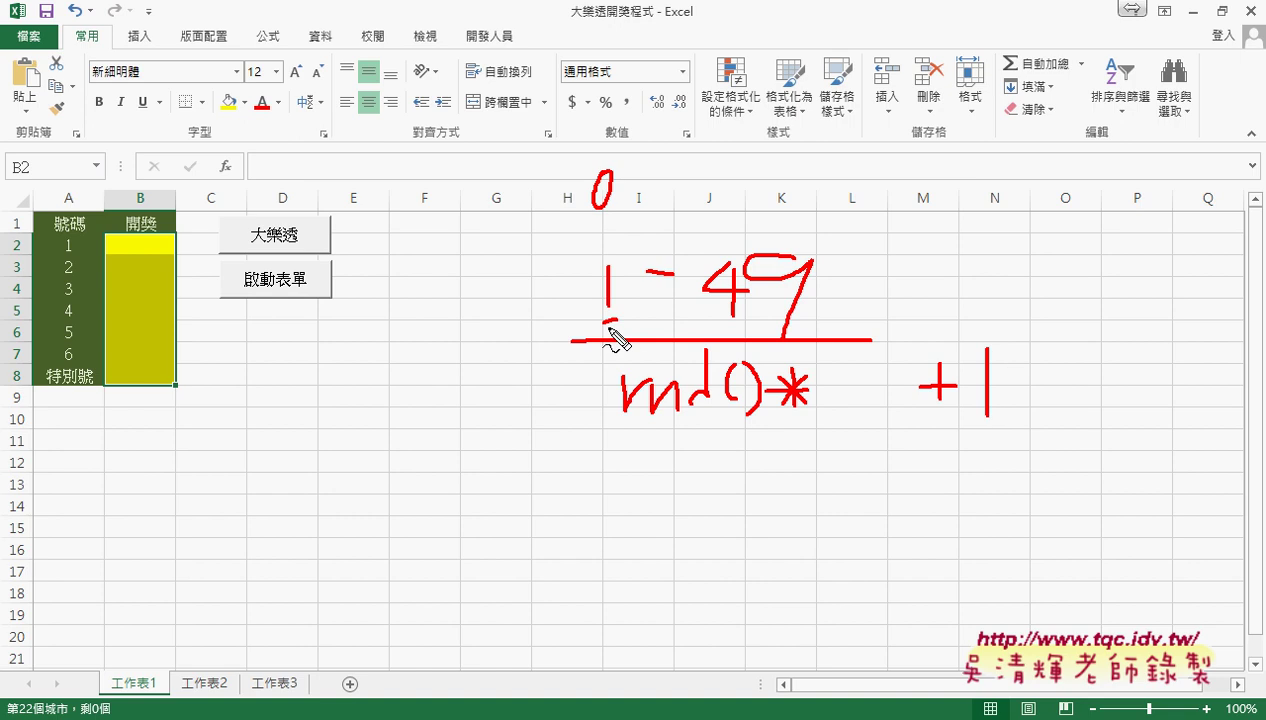
drag(908, 424, 1025, 424)
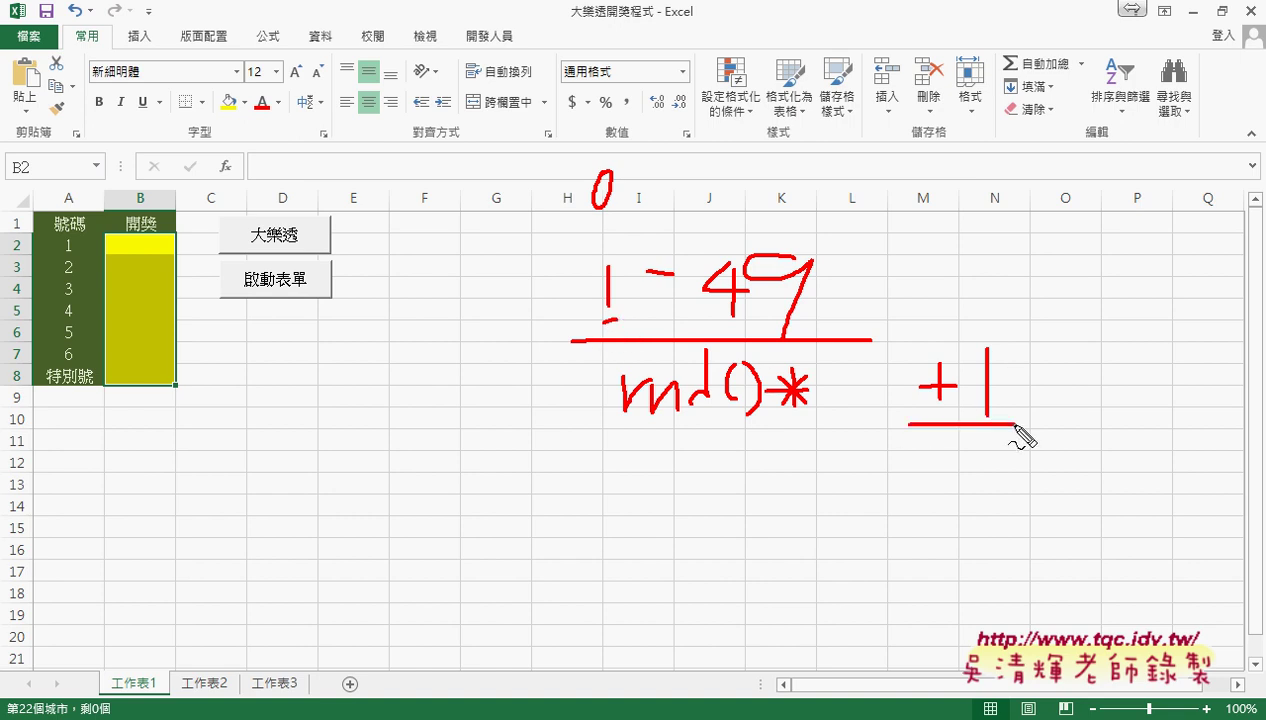
drag(912, 428, 1028, 428)
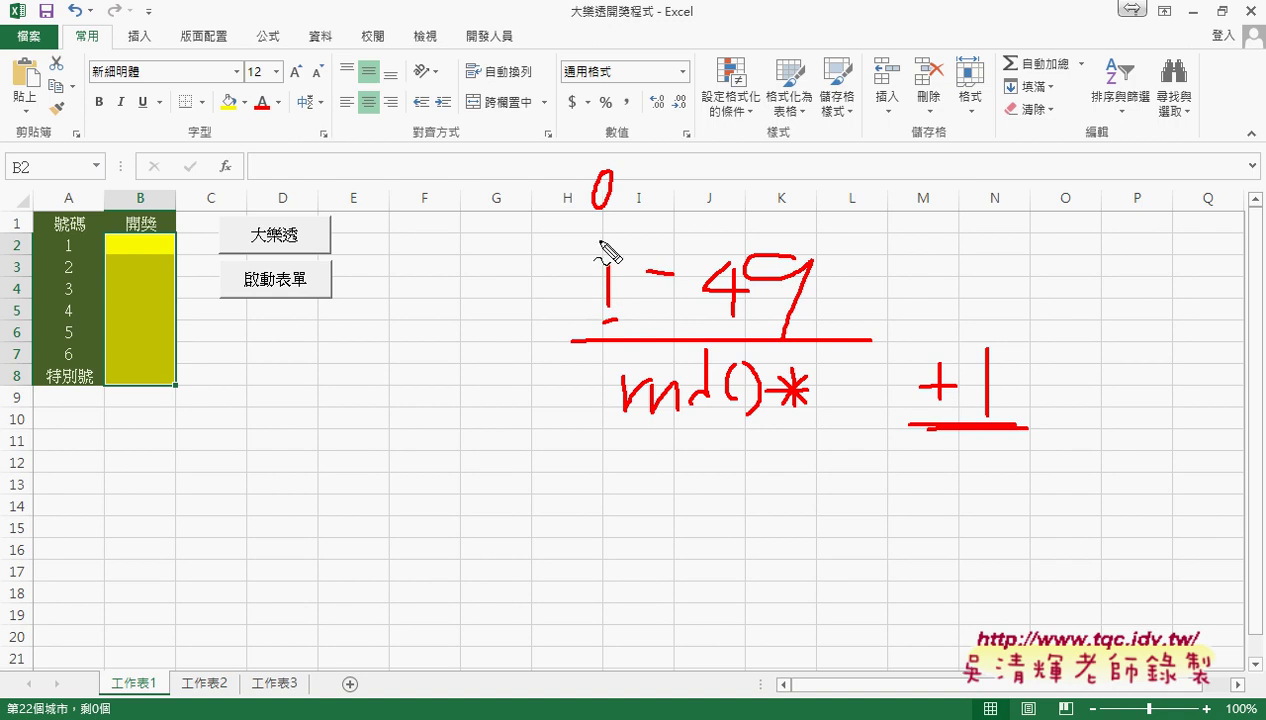
drag(636, 425, 755, 424)
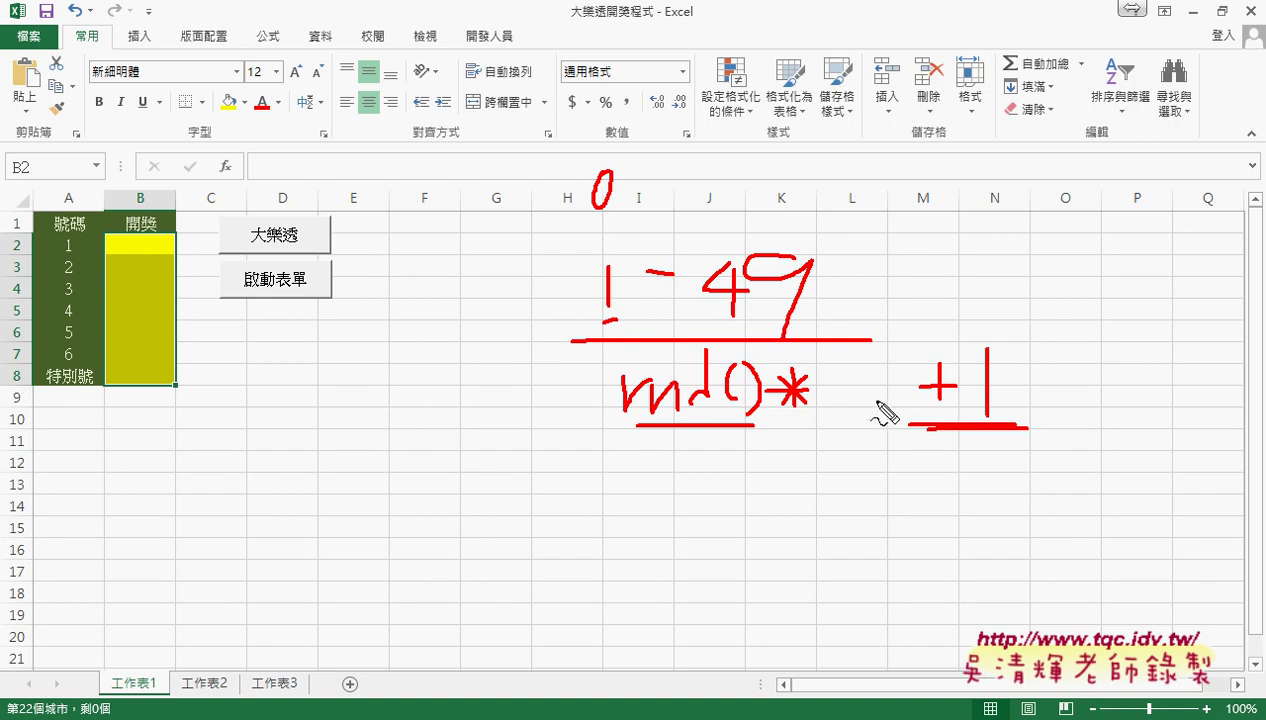
drag(913, 328, 915, 465)
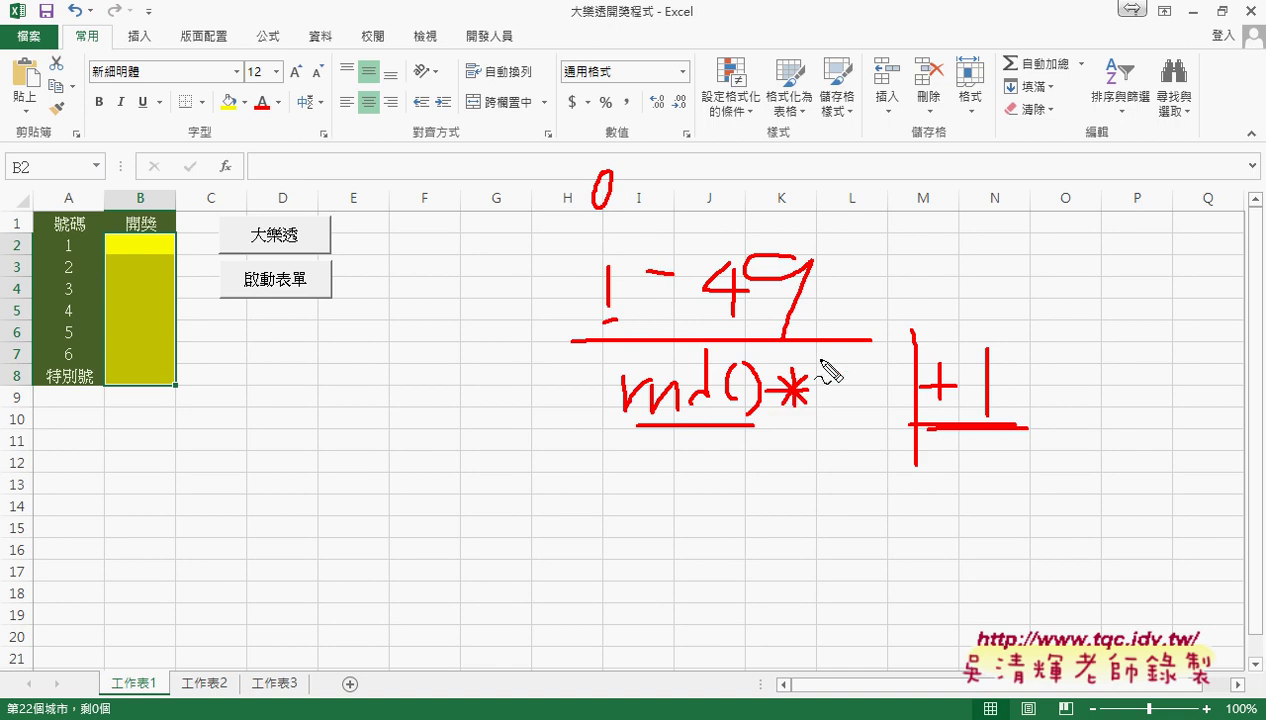
drag(826, 358, 815, 421)
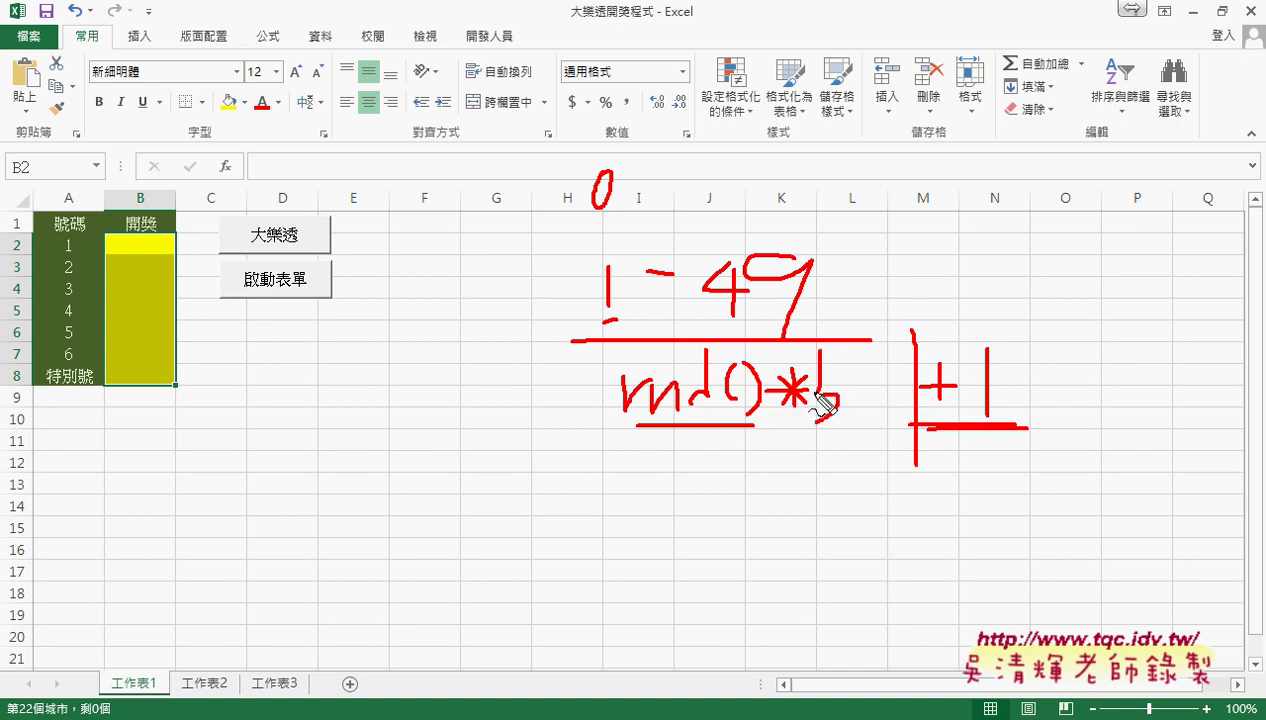
mouse_move(819, 372)
mouse_down()
mouse_move(842, 371)
mouse_move(866, 418)
mouse_move(870, 374)
mouse_up()
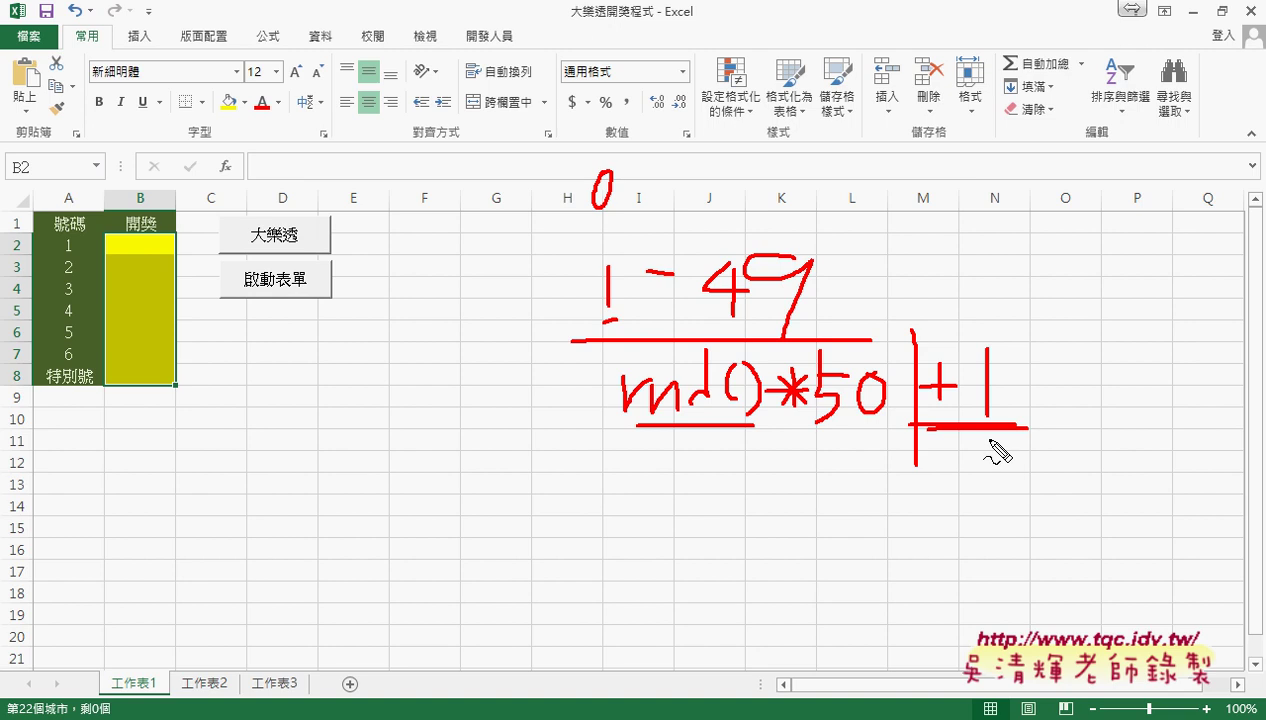
drag(762, 519, 759, 570)
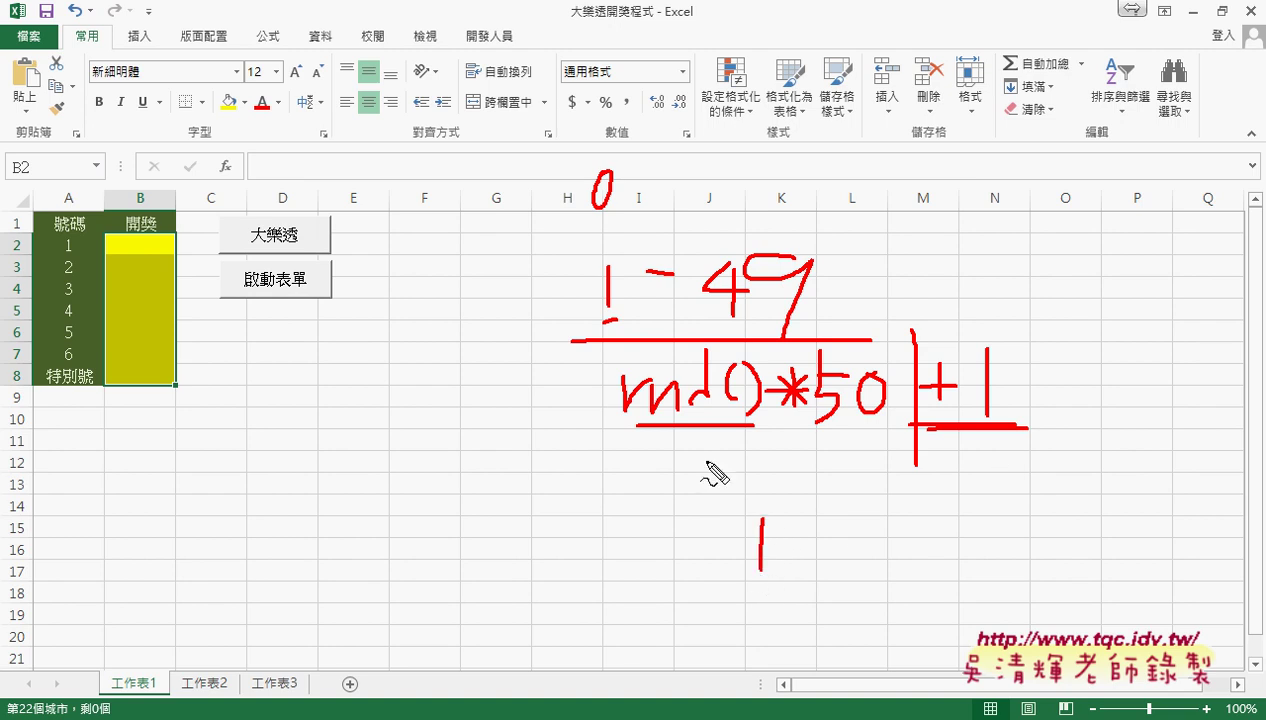
- Wrap rnd()*50 in parentheses and prefix Int to form Int(rnd()*50)
drag(668, 437, 903, 437)
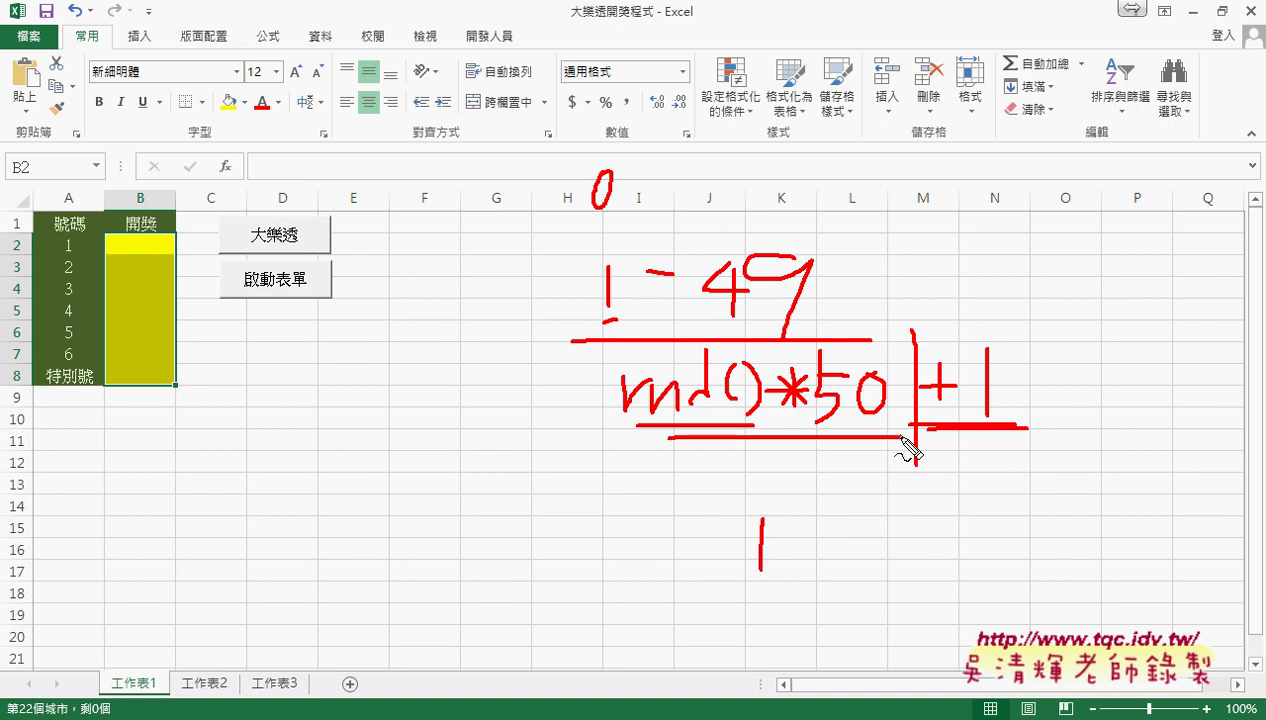
drag(612, 346, 606, 434)
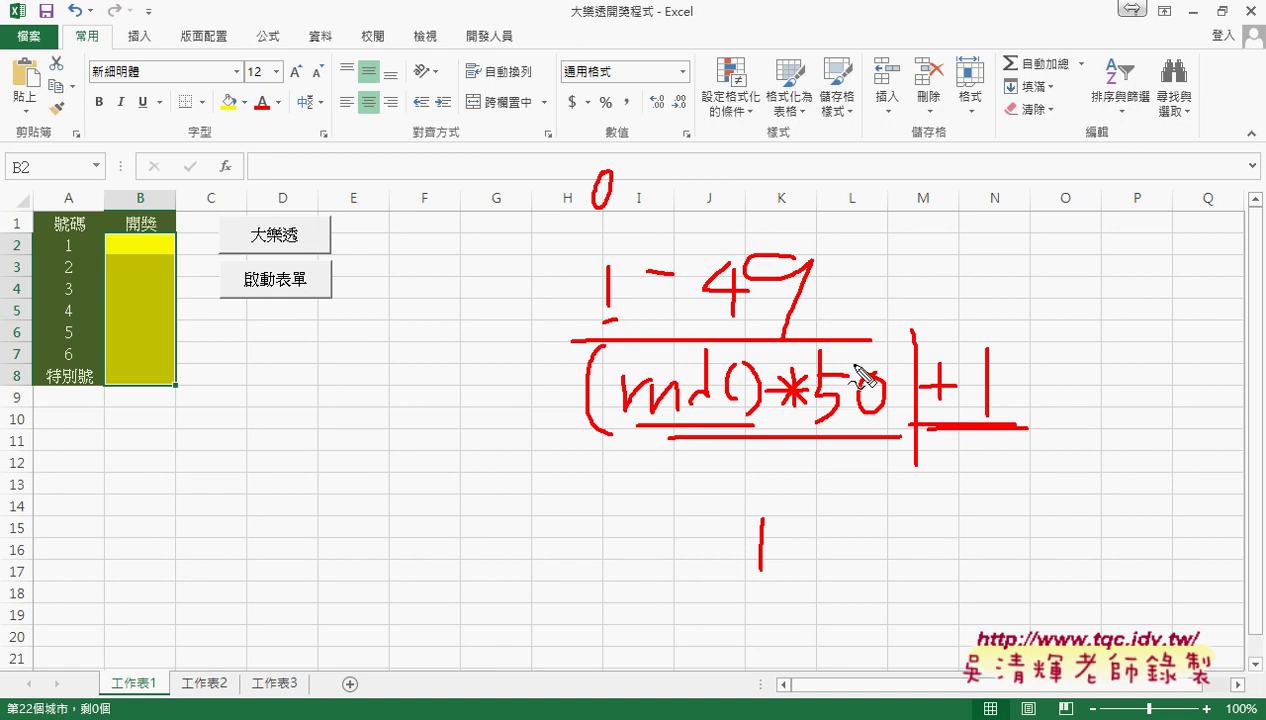
drag(888, 346, 902, 436)
mouse_move(491, 365)
mouse_down()
mouse_move(487, 420)
mouse_move(540, 415)
mouse_move(578, 380)
mouse_move(590, 412)
mouse_up()
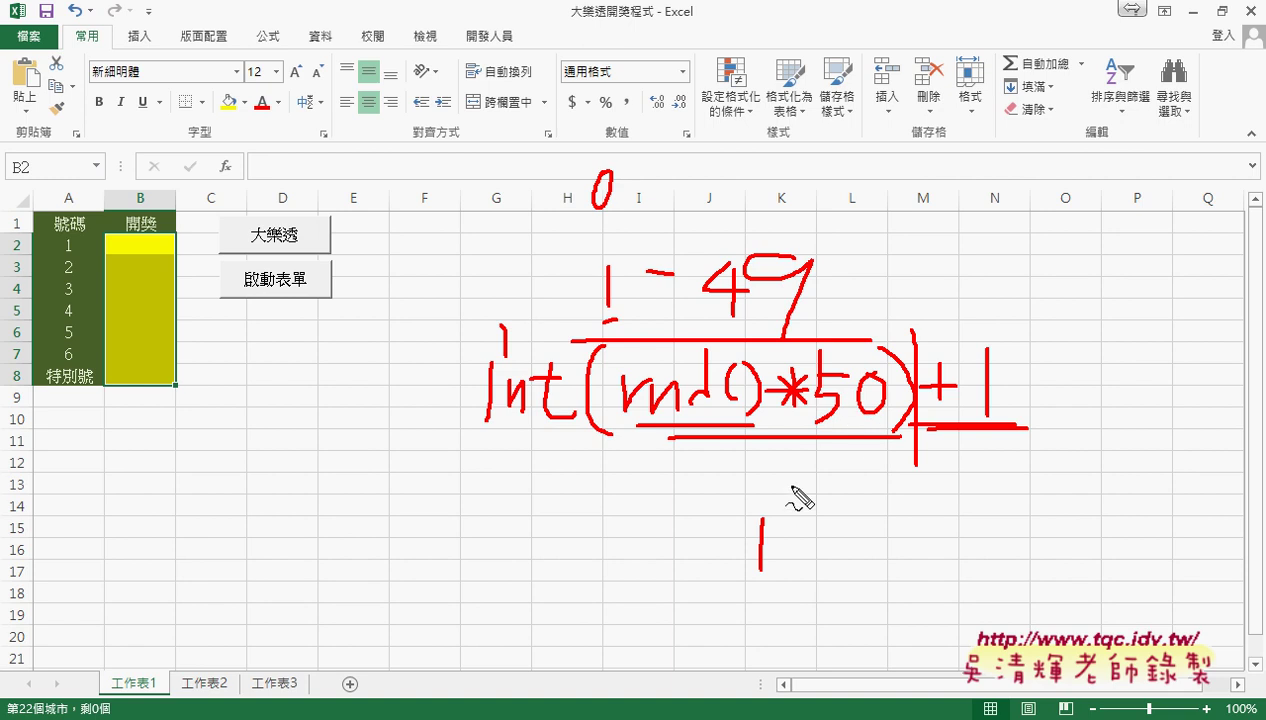
- Write 49 above the 50 and draw an arc and arrow linking it to +1
drag(899, 438, 1000, 428)
mouse_move(815, 366)
mouse_down()
mouse_move(882, 418)
mouse_move(840, 420)
mouse_up()
mouse_move(836, 296)
mouse_down()
mouse_move(856, 330)
mouse_move(840, 350)
mouse_up()
mouse_move(888, 292)
mouse_down()
mouse_move(866, 305)
mouse_move(884, 345)
mouse_up()
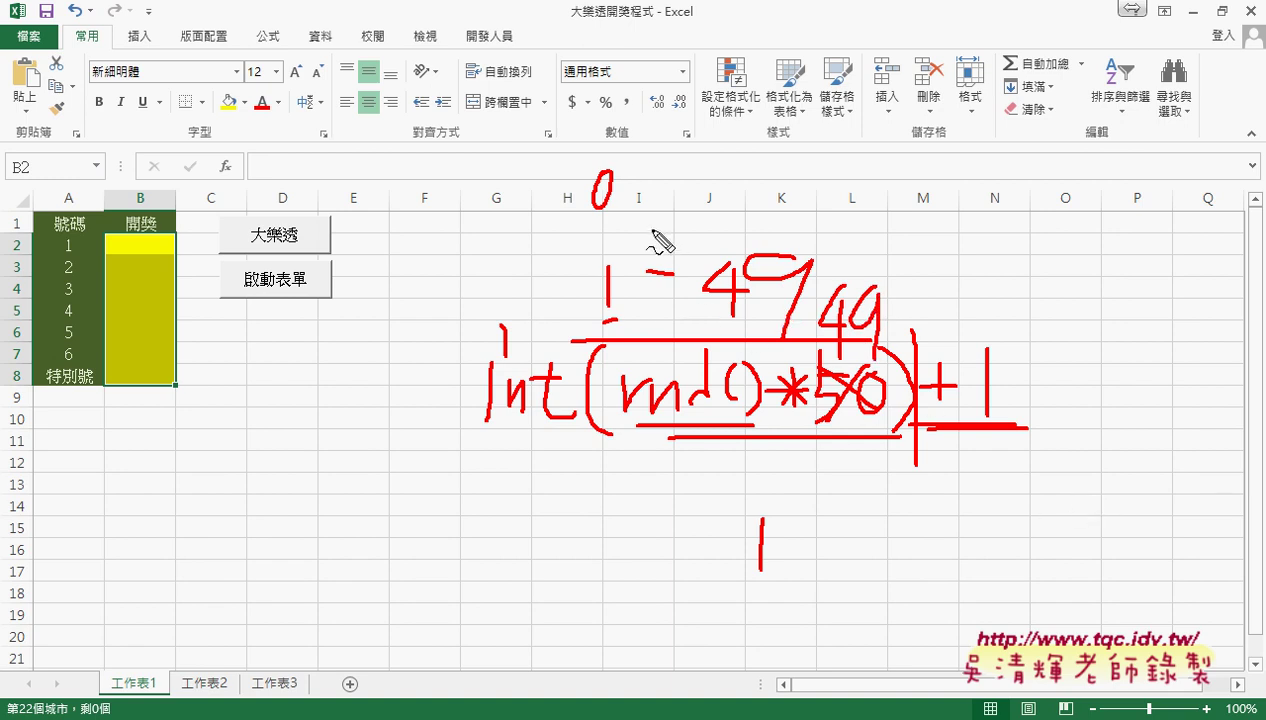
mouse_move(631, 227)
mouse_down()
mouse_move(918, 241)
mouse_move(950, 318)
mouse_move(963, 302)
mouse_up()
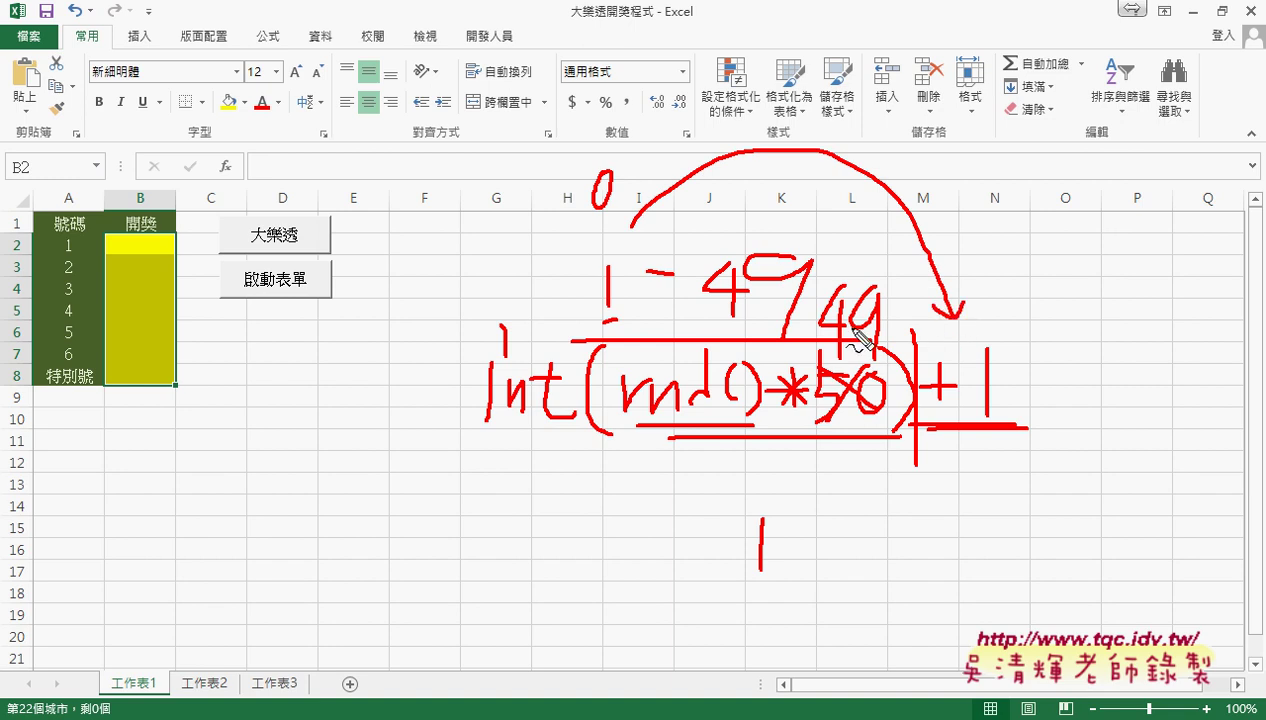
drag(786, 338, 880, 286)
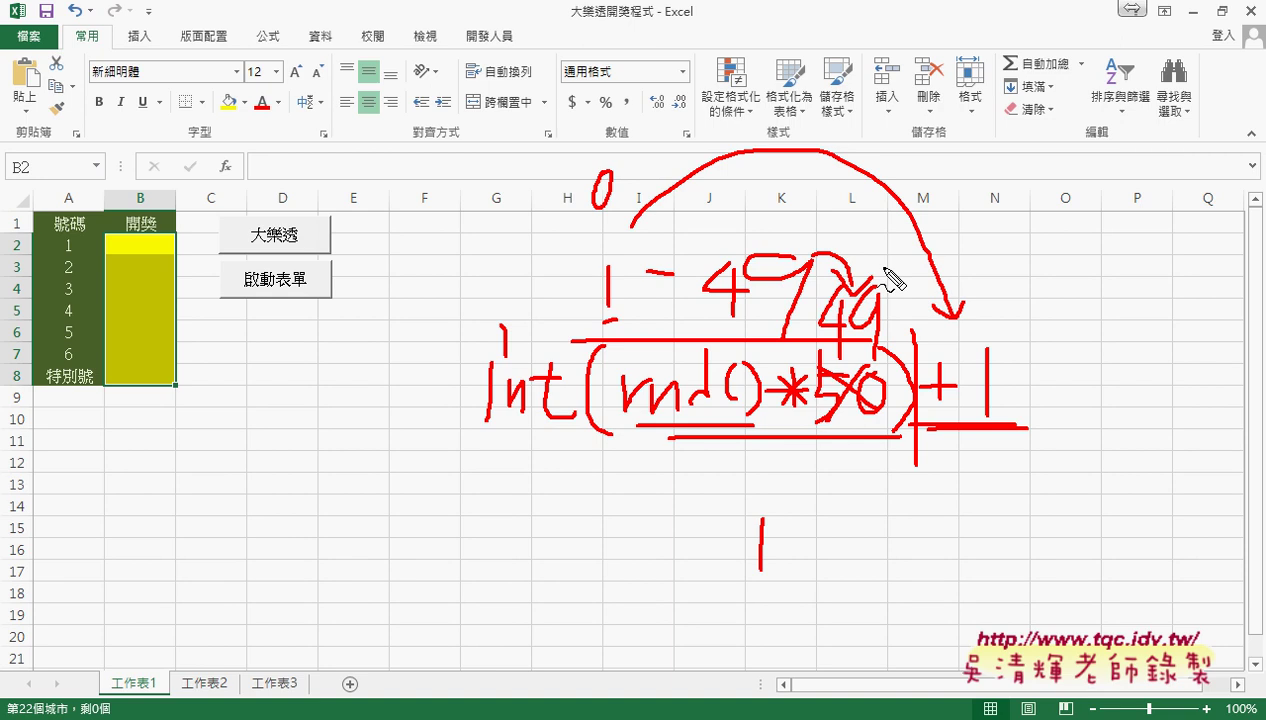
- Underline +1, 50 and Int, then erase all the red ink with Esc
drag(974, 450, 997, 450)
drag(820, 422, 874, 426)
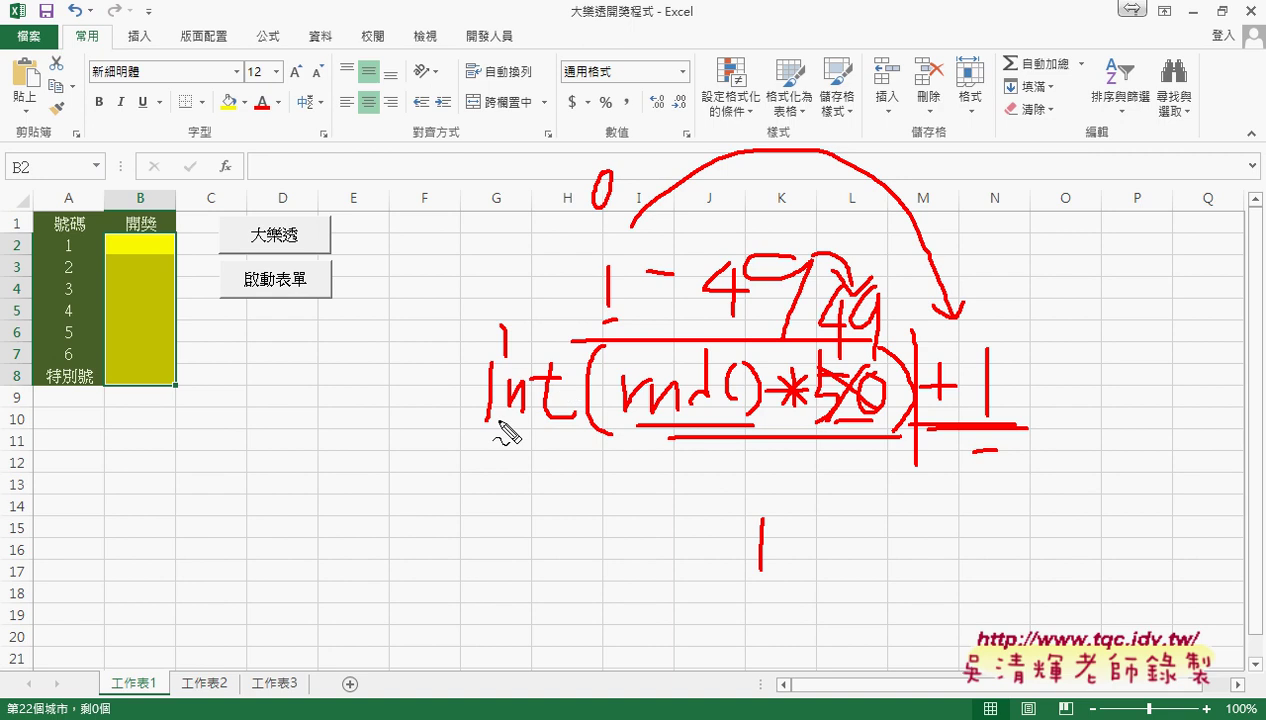
drag(488, 433, 550, 433)
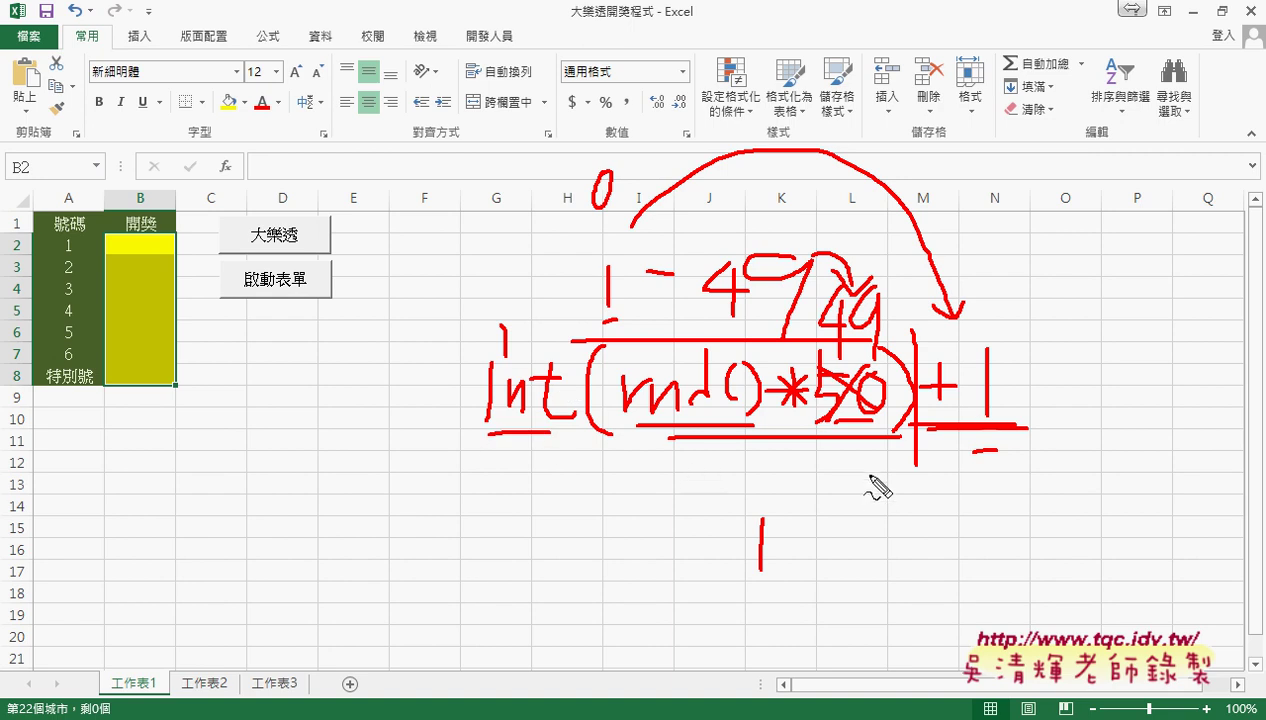
key(Escape)
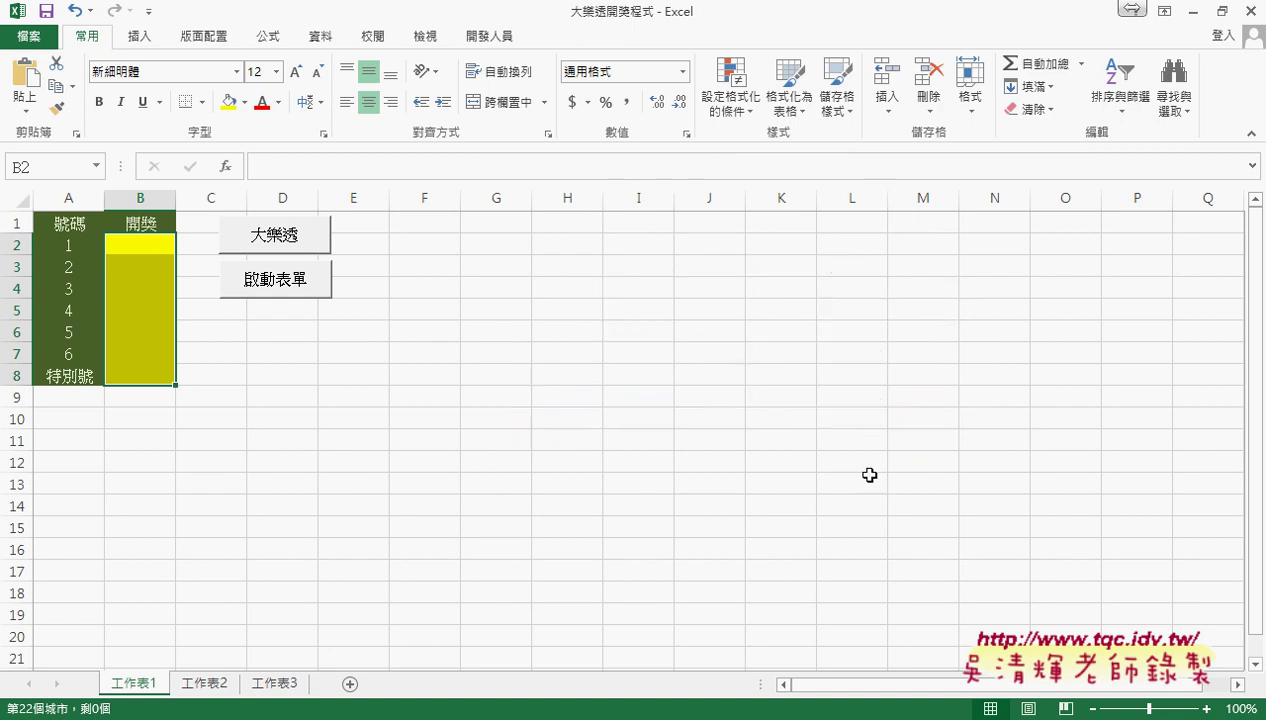
- Run the 大樂透 macro and select the drawn numbers 10, 49, 30, 22, 44, 42, 24 in B2:B8
click(299, 243)
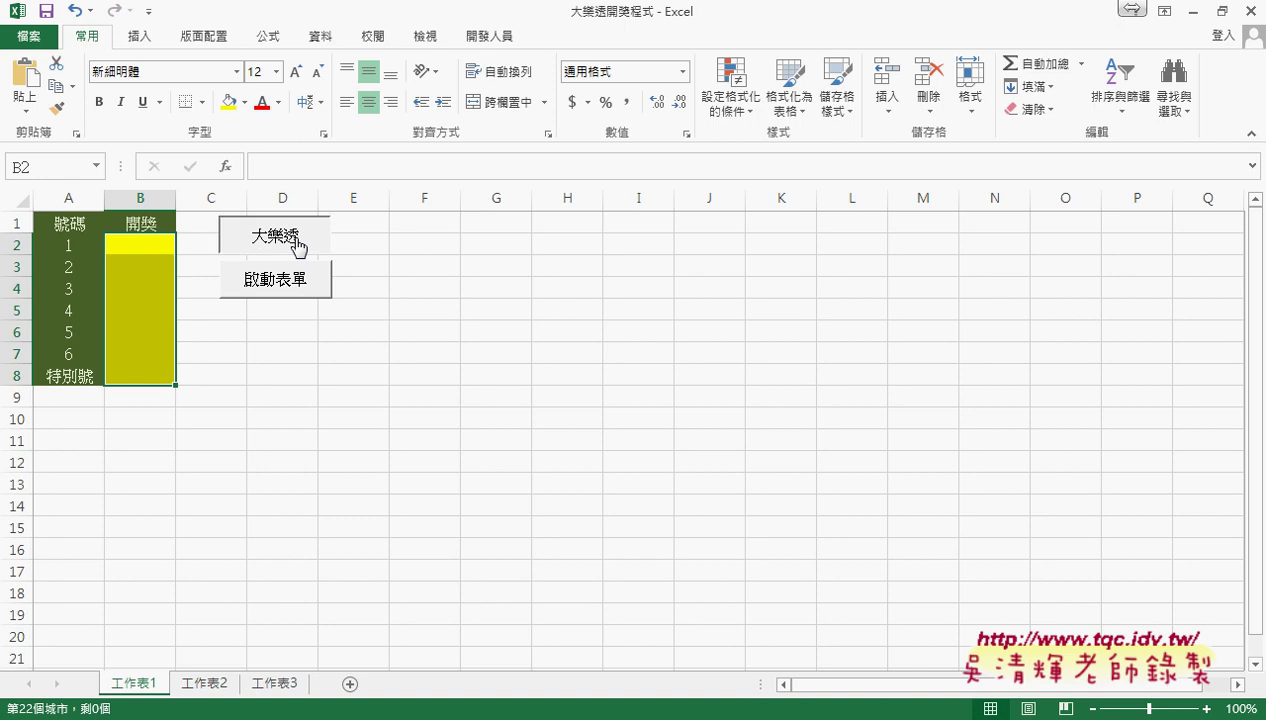
drag(145, 244, 147, 381)
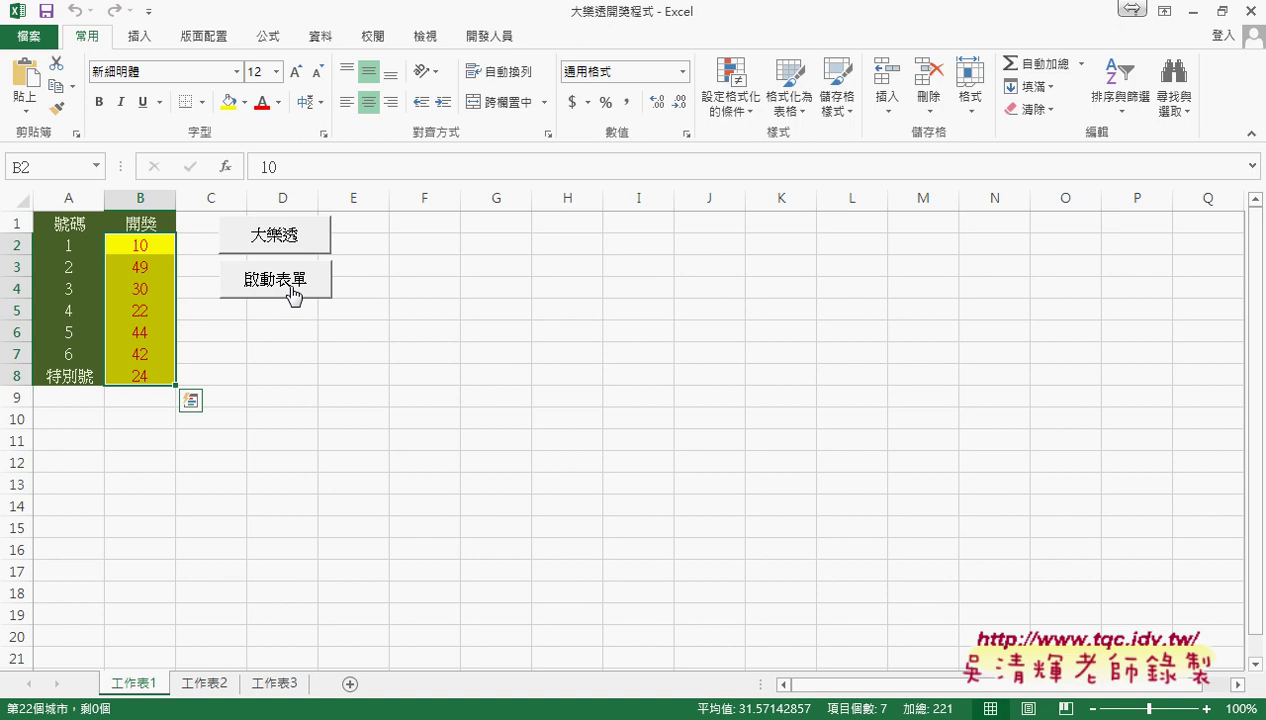
- Open the 大樂透開獎程式 form, draw 35, 42, 10, 23, 1, 5 with special 5, then close it
click(290, 291)
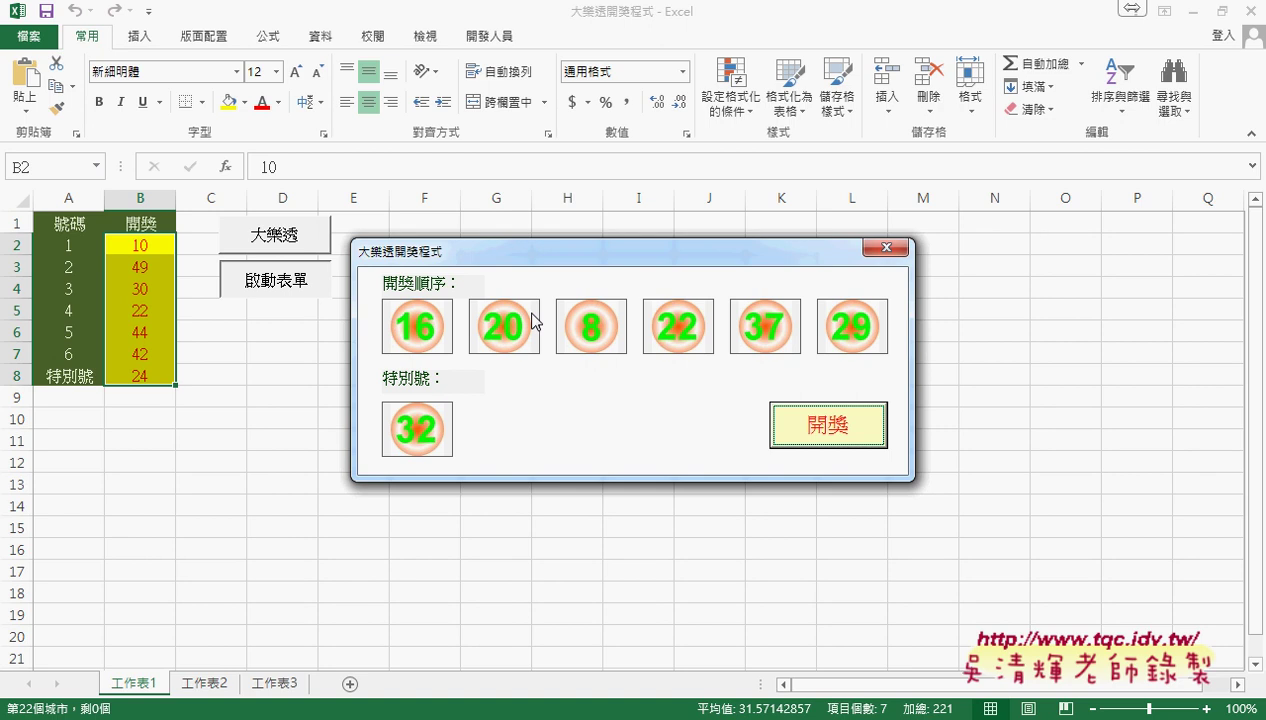
click(831, 429)
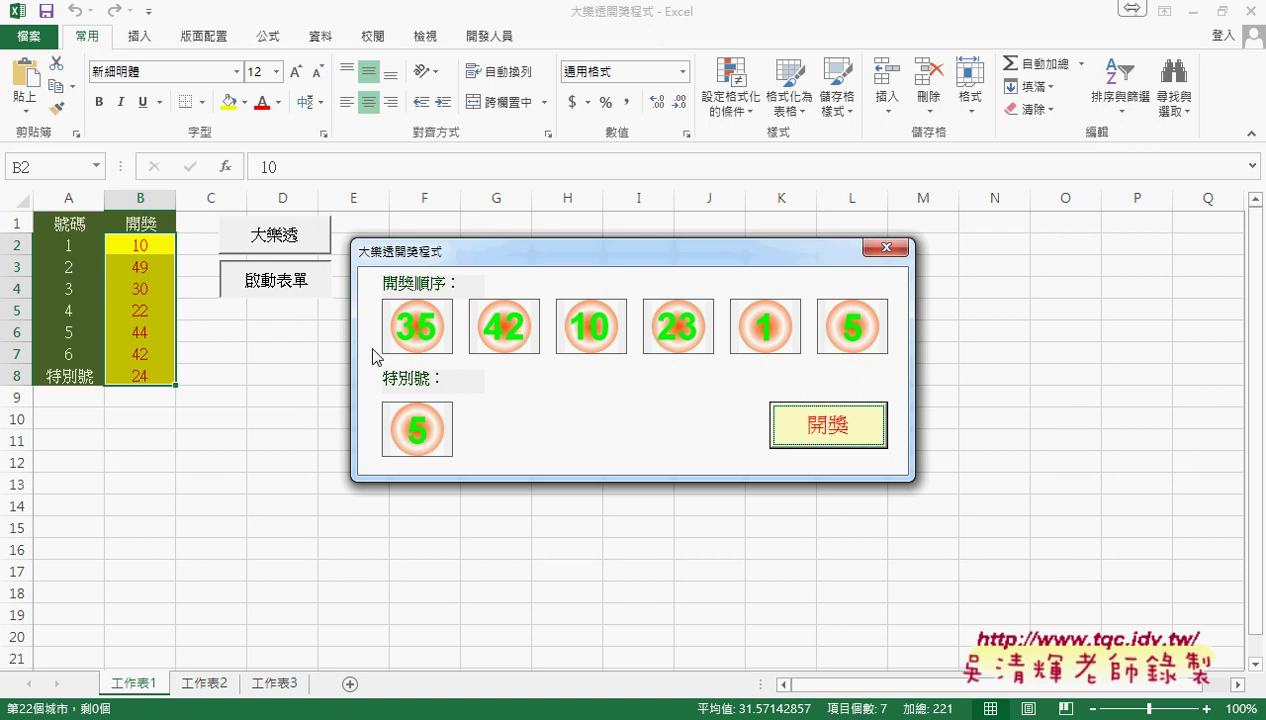
click(885, 247)
- Open the 大樂透 button's assigned macro in Module1 via 指定巨集 and 編輯
right_click(295, 250)
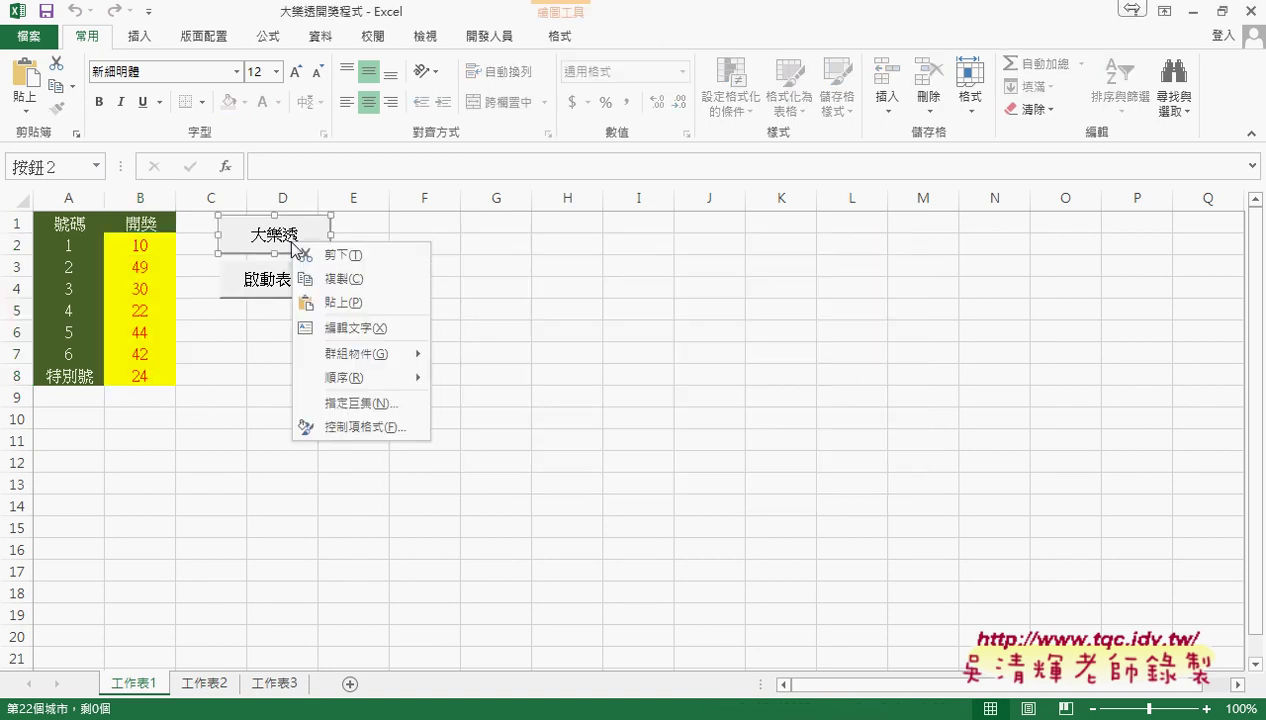
click(372, 407)
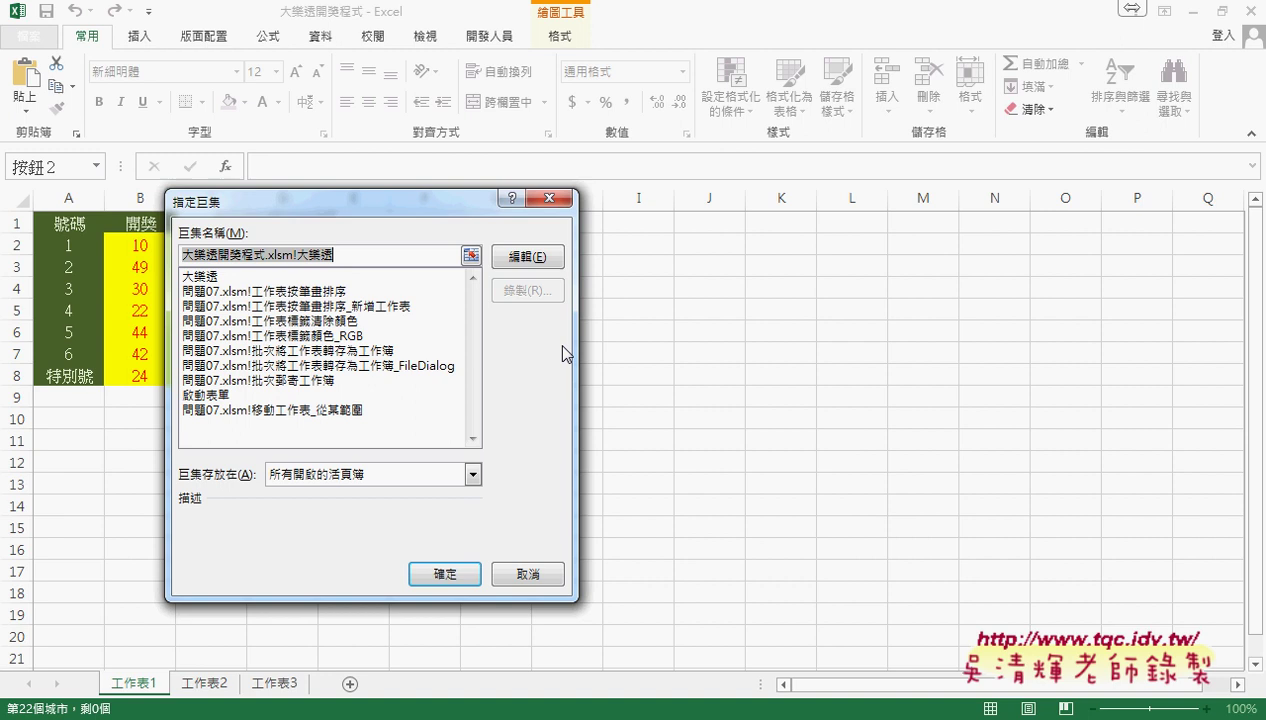
click(520, 257)
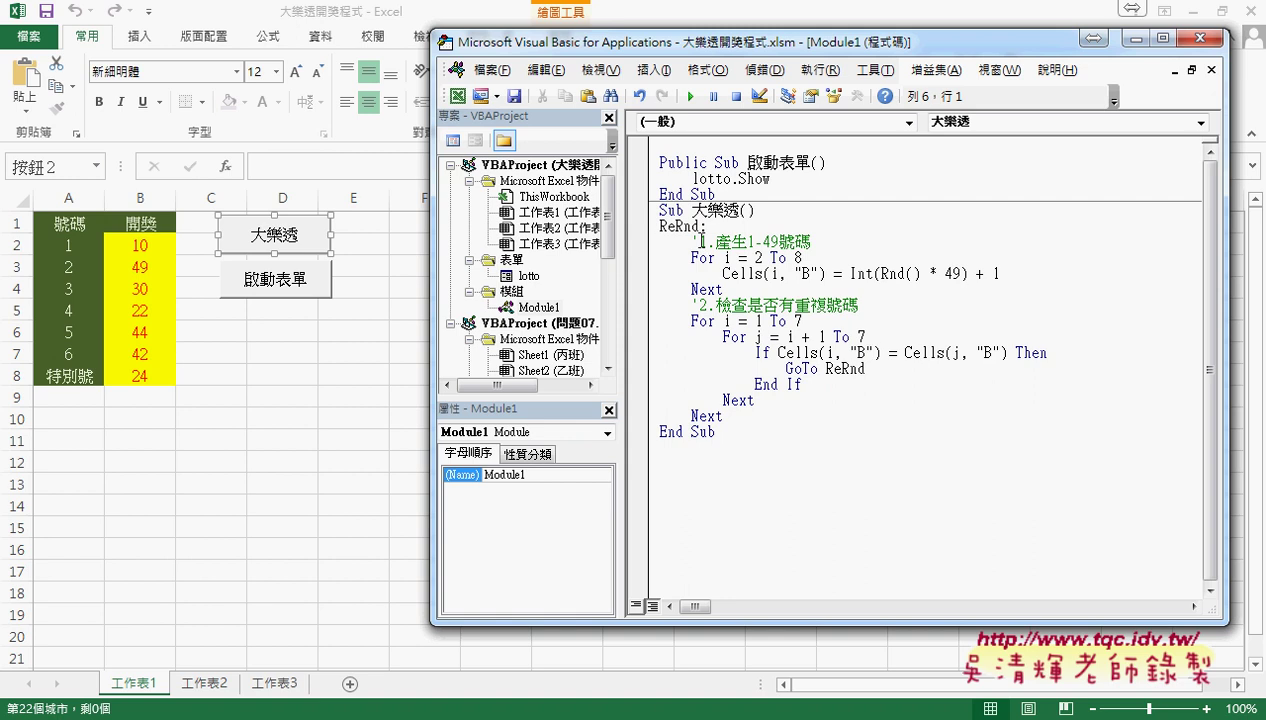
- Highlight the comments about generating 1–49 numbers and checking for duplicates
drag(690, 241, 831, 247)
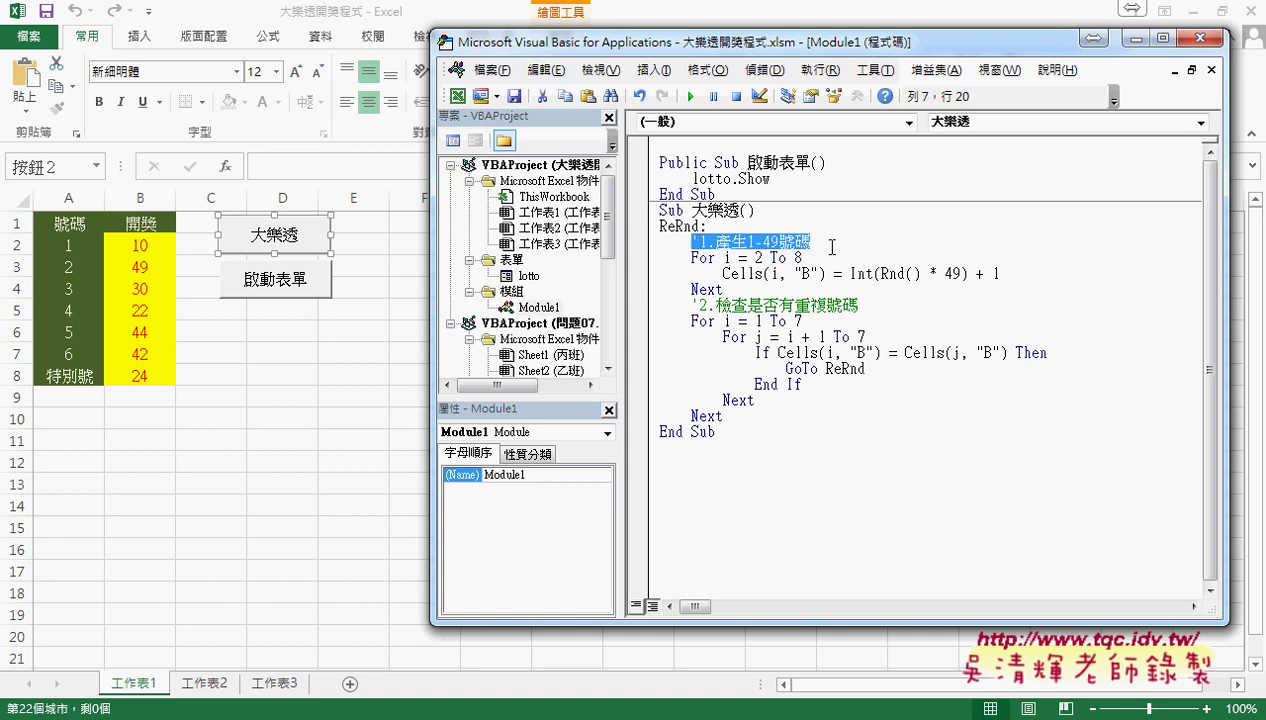
drag(690, 305, 880, 304)
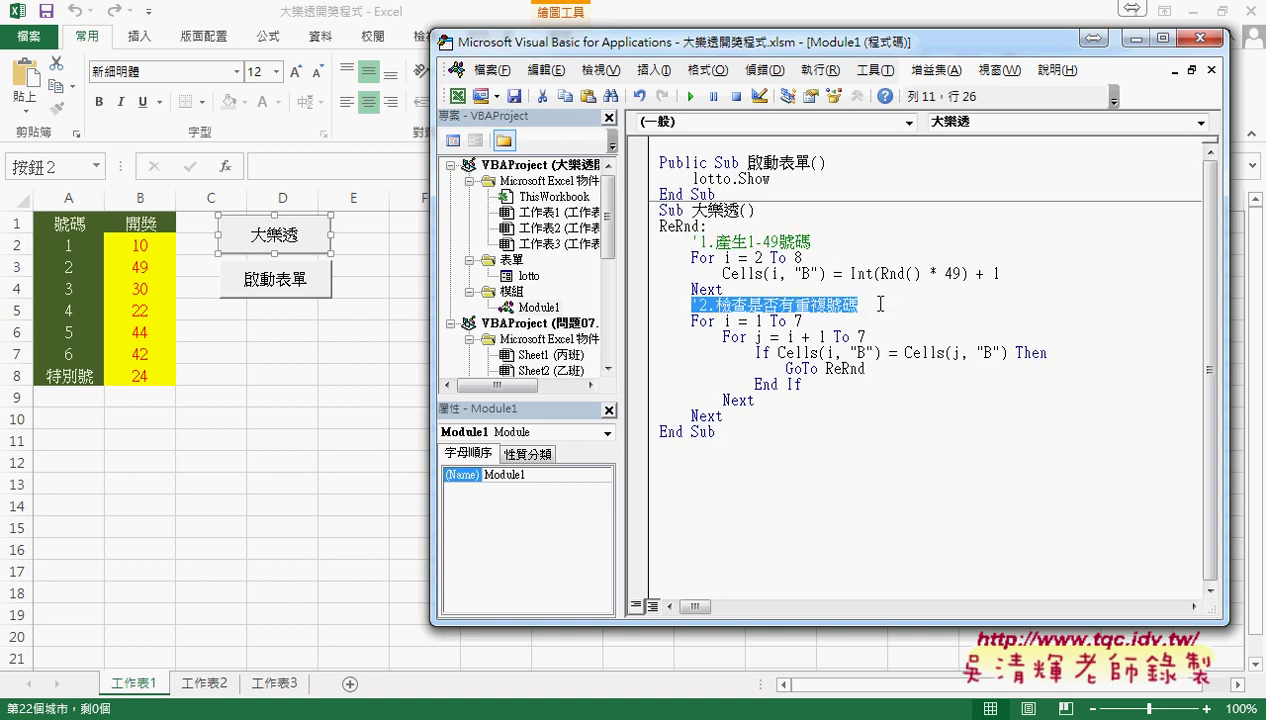
click(788, 368)
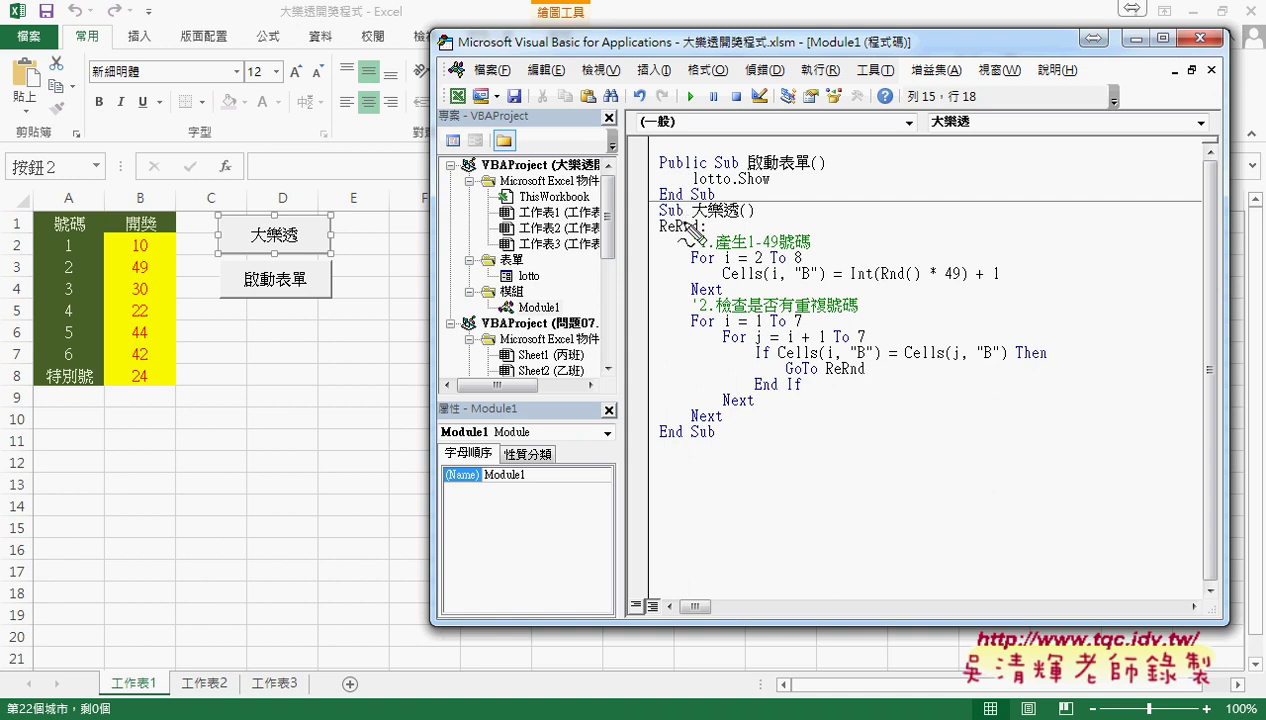
drag(826, 379, 866, 379)
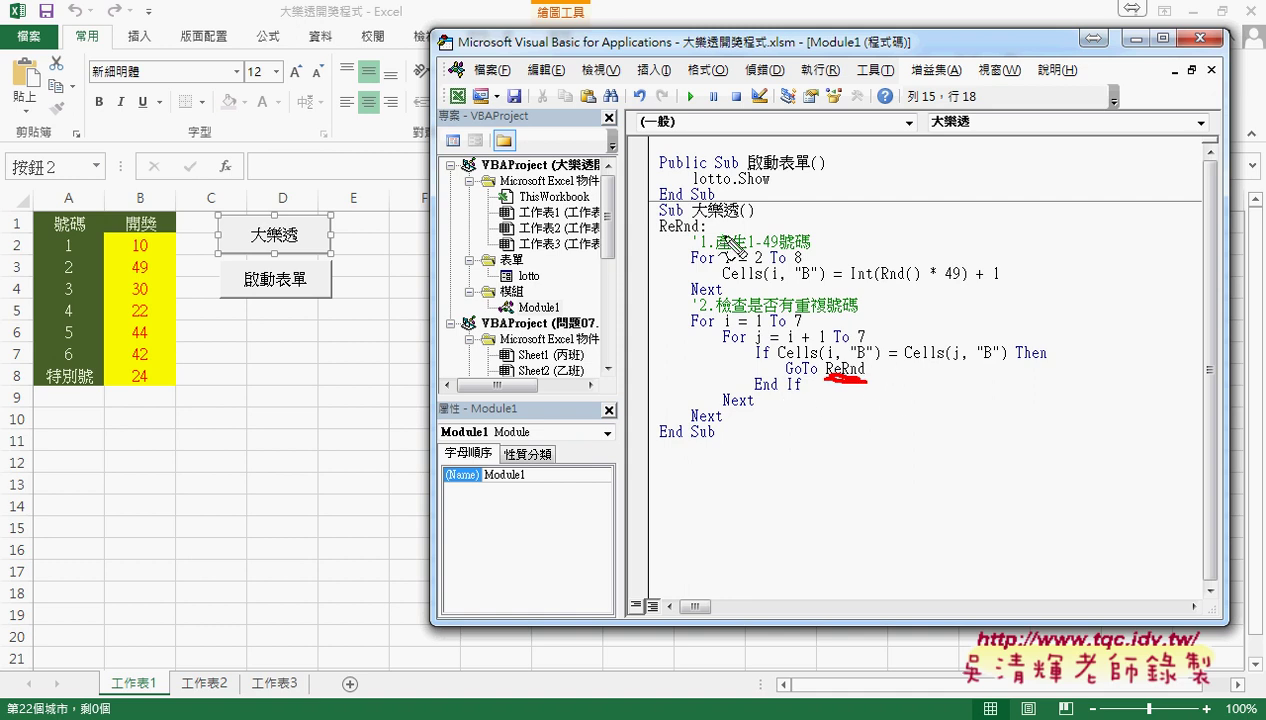
drag(697, 232, 710, 233)
mouse_move(770, 371)
mouse_down()
mouse_move(630, 377)
mouse_move(650, 215)
mouse_move(640, 232)
mouse_up()
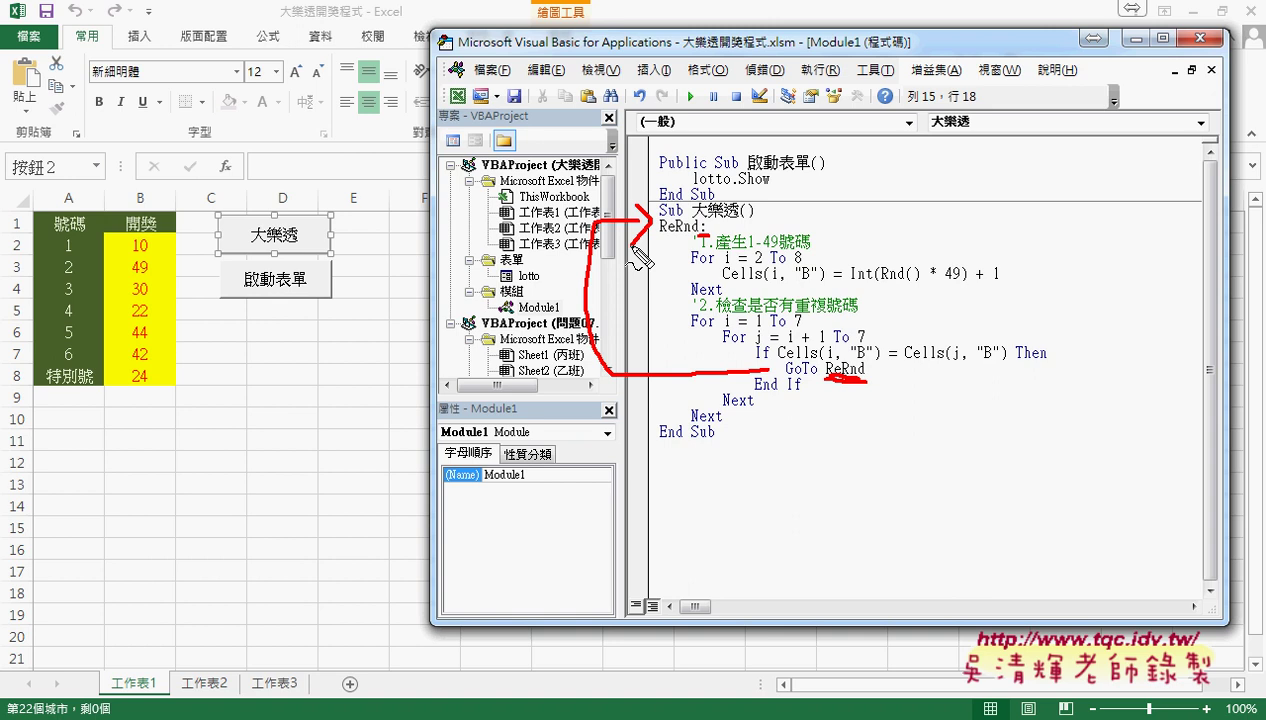
drag(632, 212, 632, 245)
drag(112, 235, 110, 390)
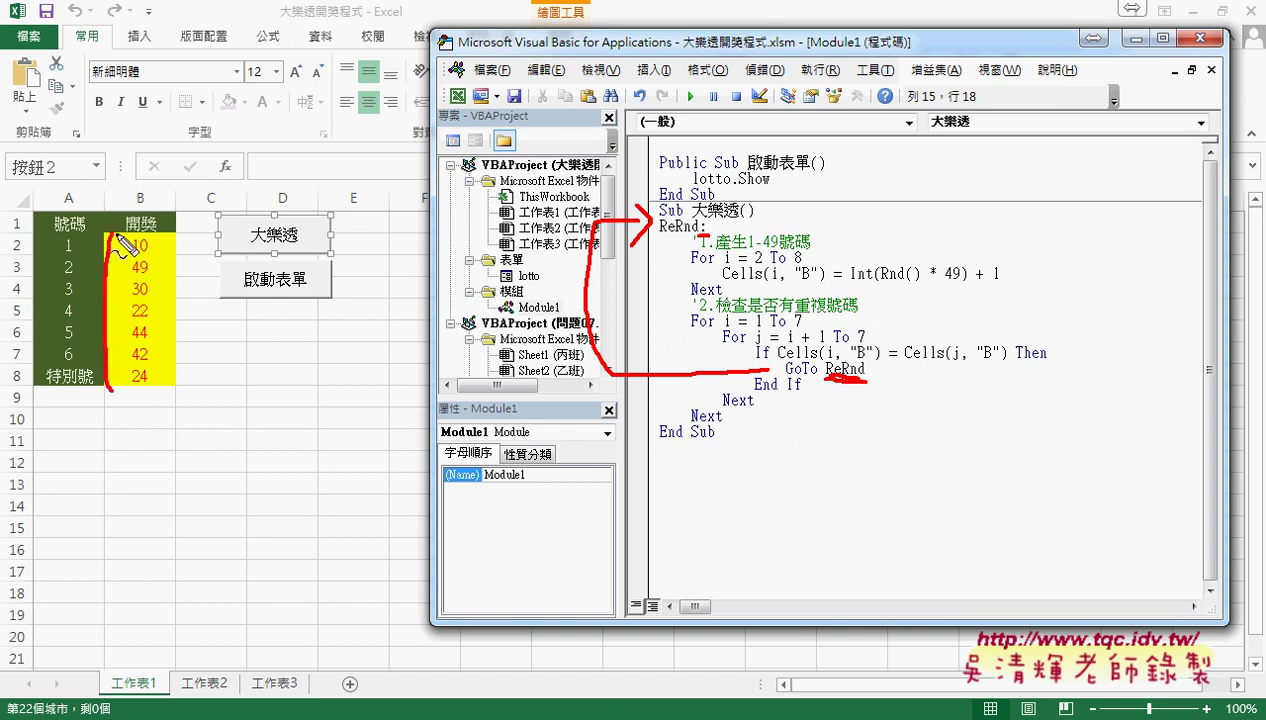
drag(120, 240, 118, 400)
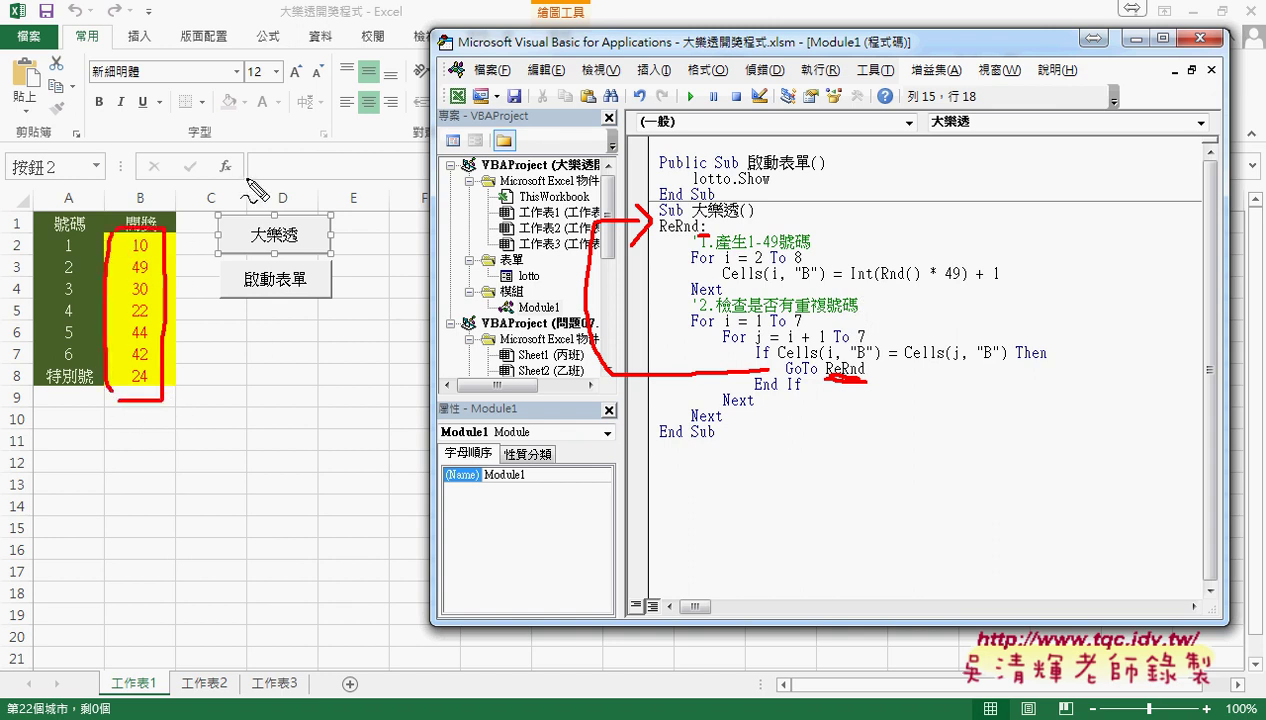
drag(246, 181, 163, 252)
drag(171, 205, 163, 250)
drag(216, 238, 163, 254)
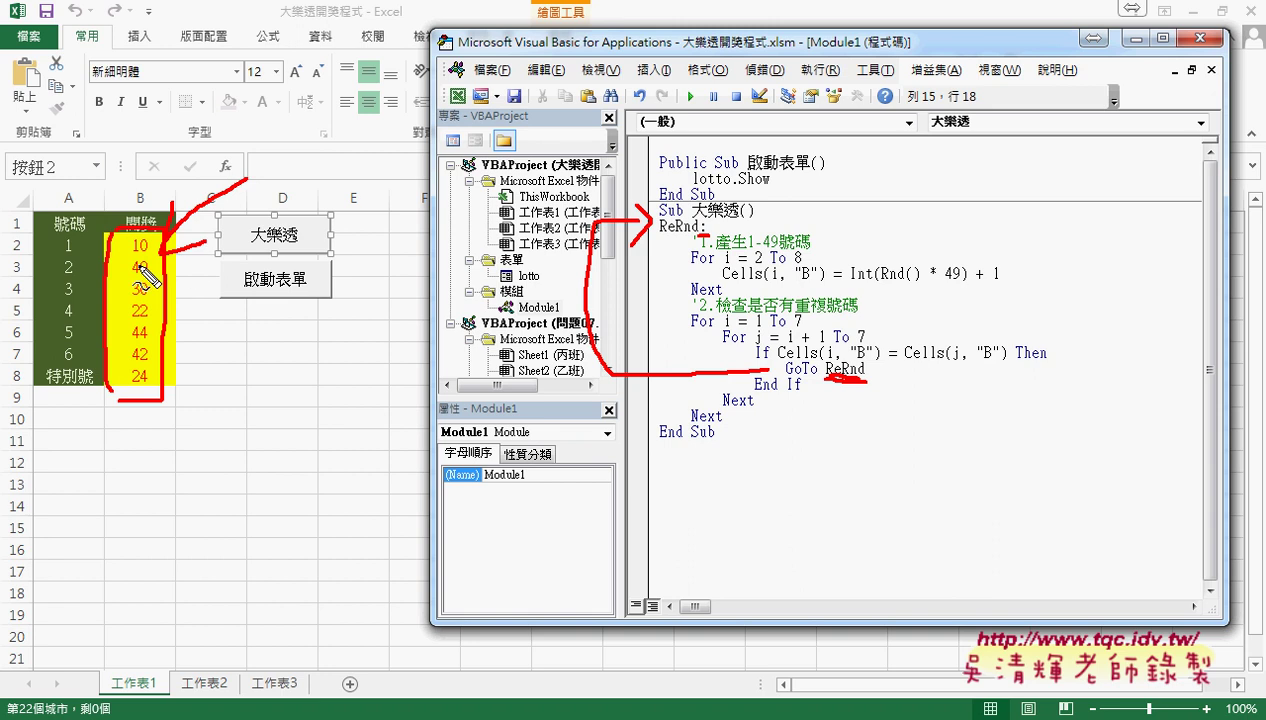
drag(20, 236, 26, 258)
drag(14, 396, 24, 394)
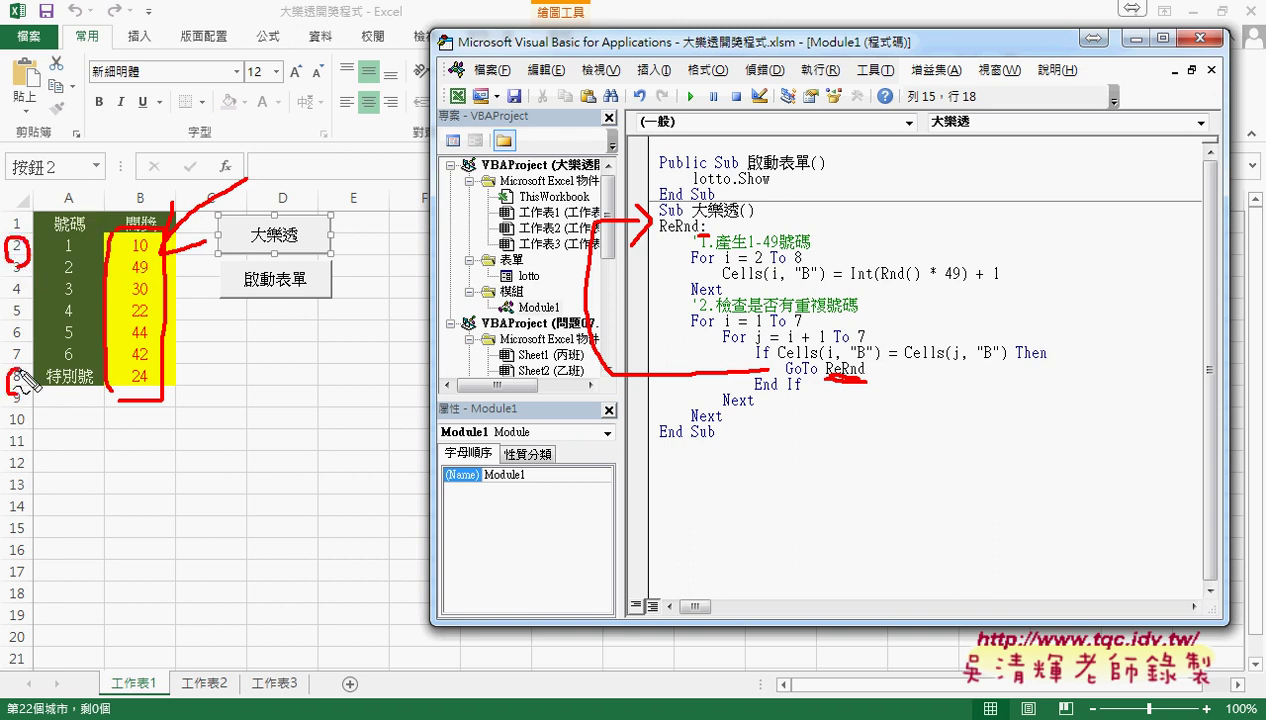
drag(148, 204, 150, 181)
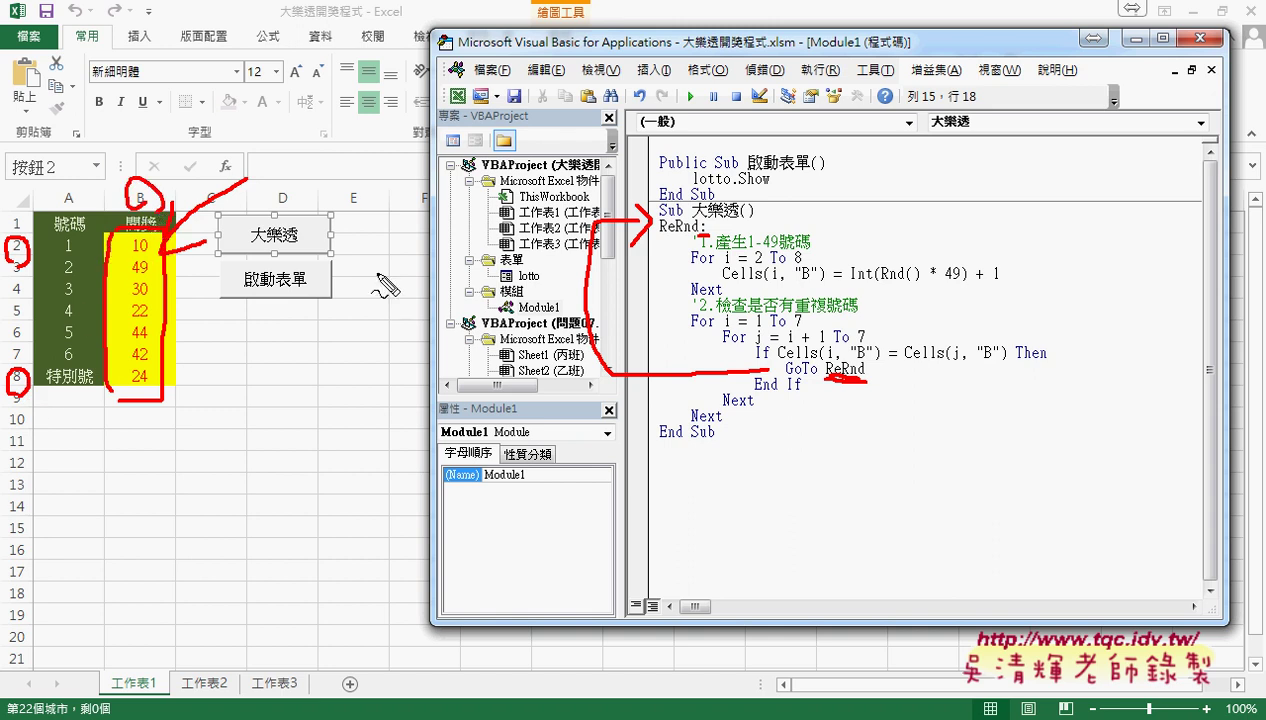
drag(722, 285, 841, 284)
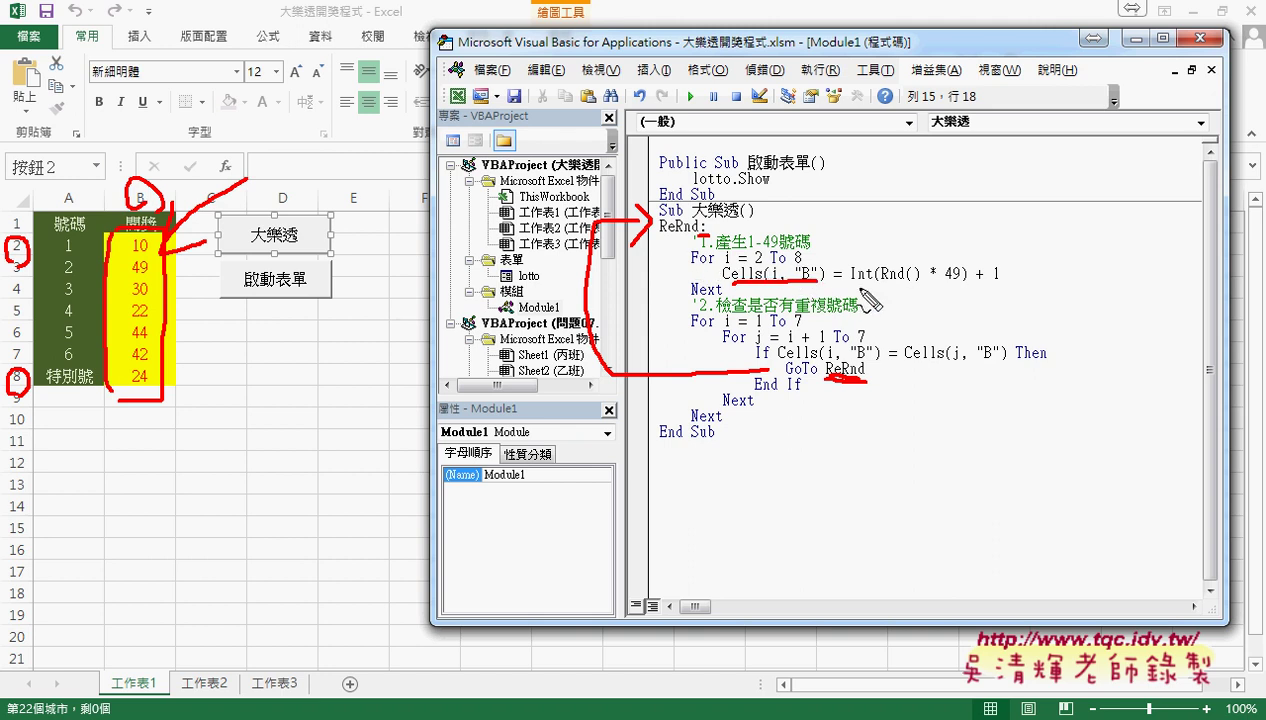
drag(852, 290, 1002, 286)
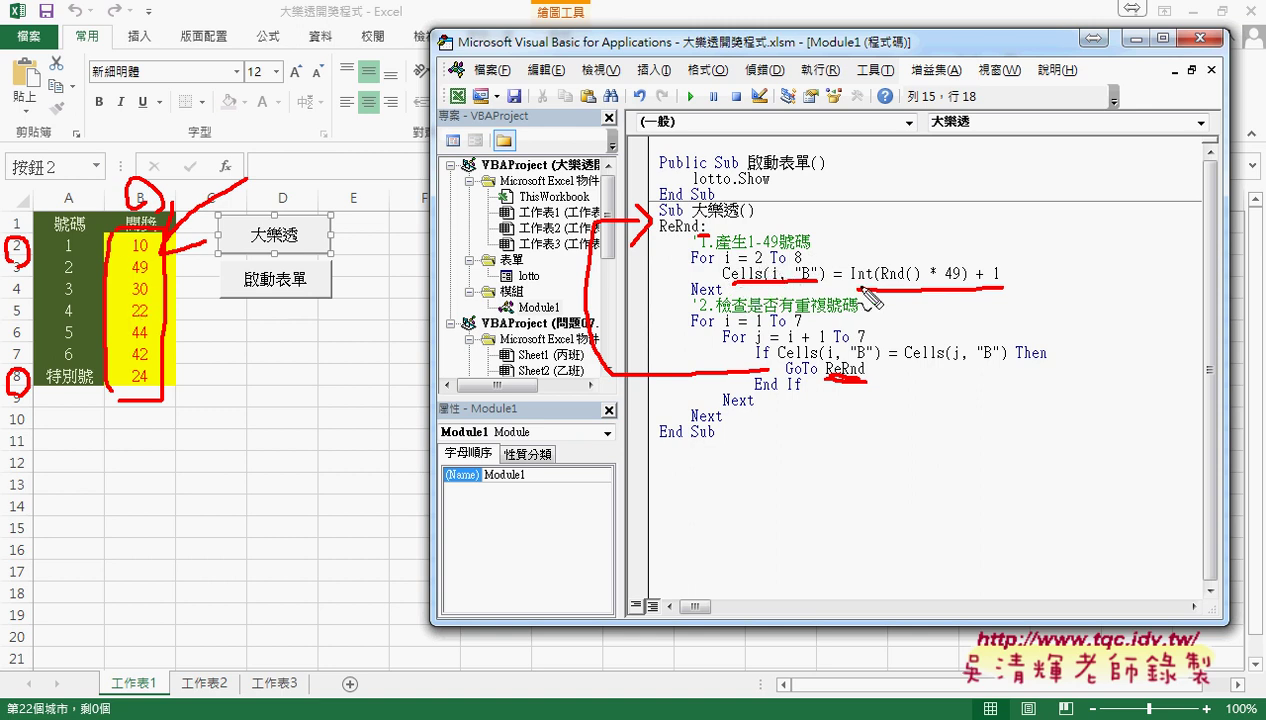
drag(1000, 280, 866, 285)
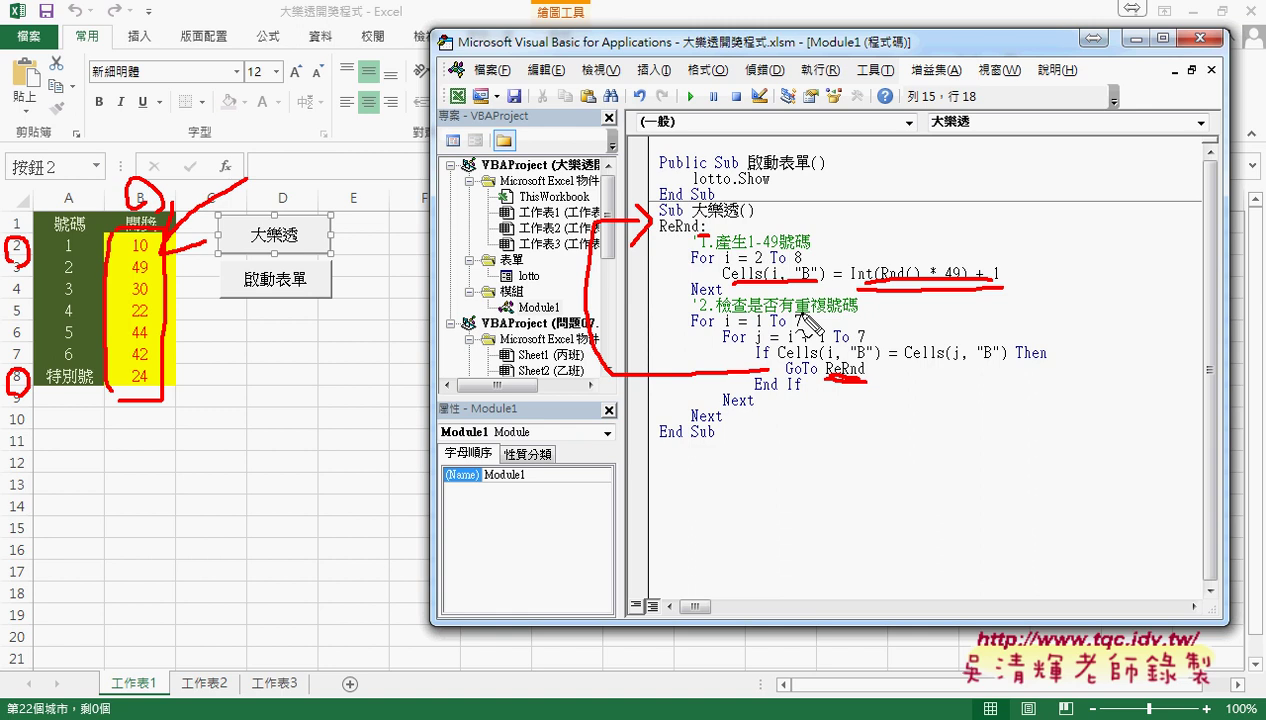
- Comment out the duplicate-check For…Next block using the docked Edit toolbar
key(Escape)
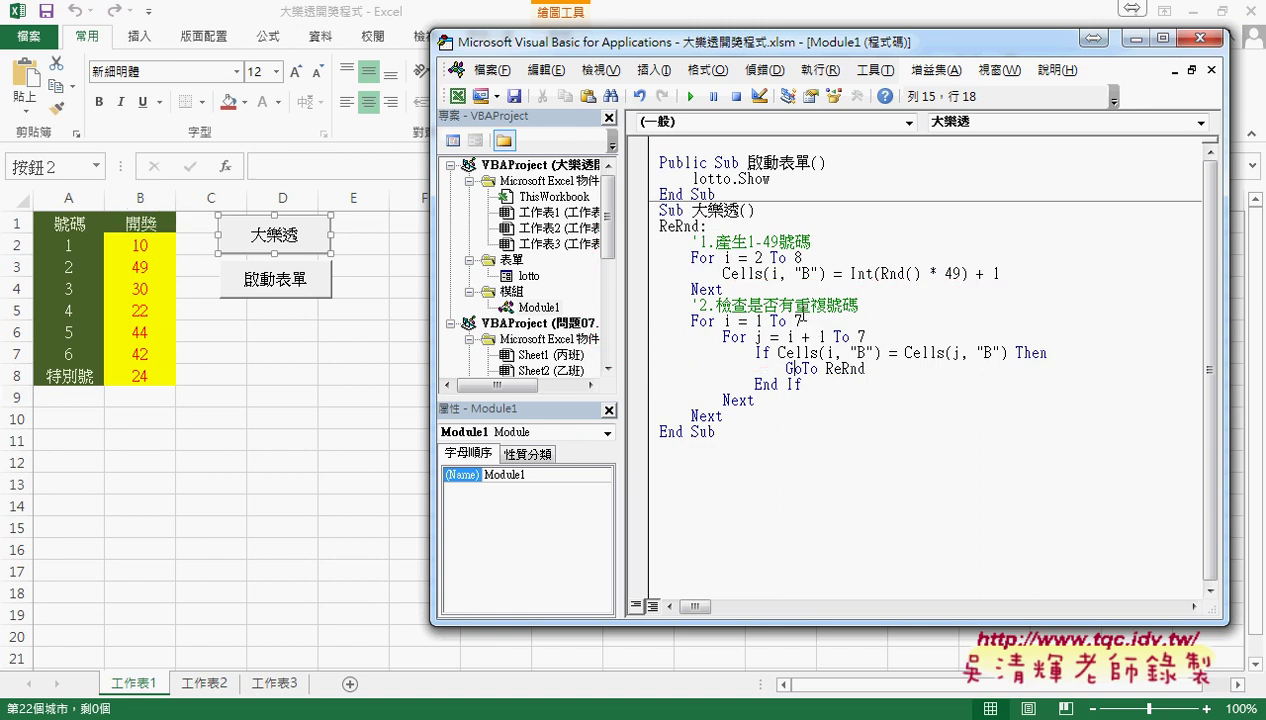
click(737, 416)
drag(737, 416, 659, 321)
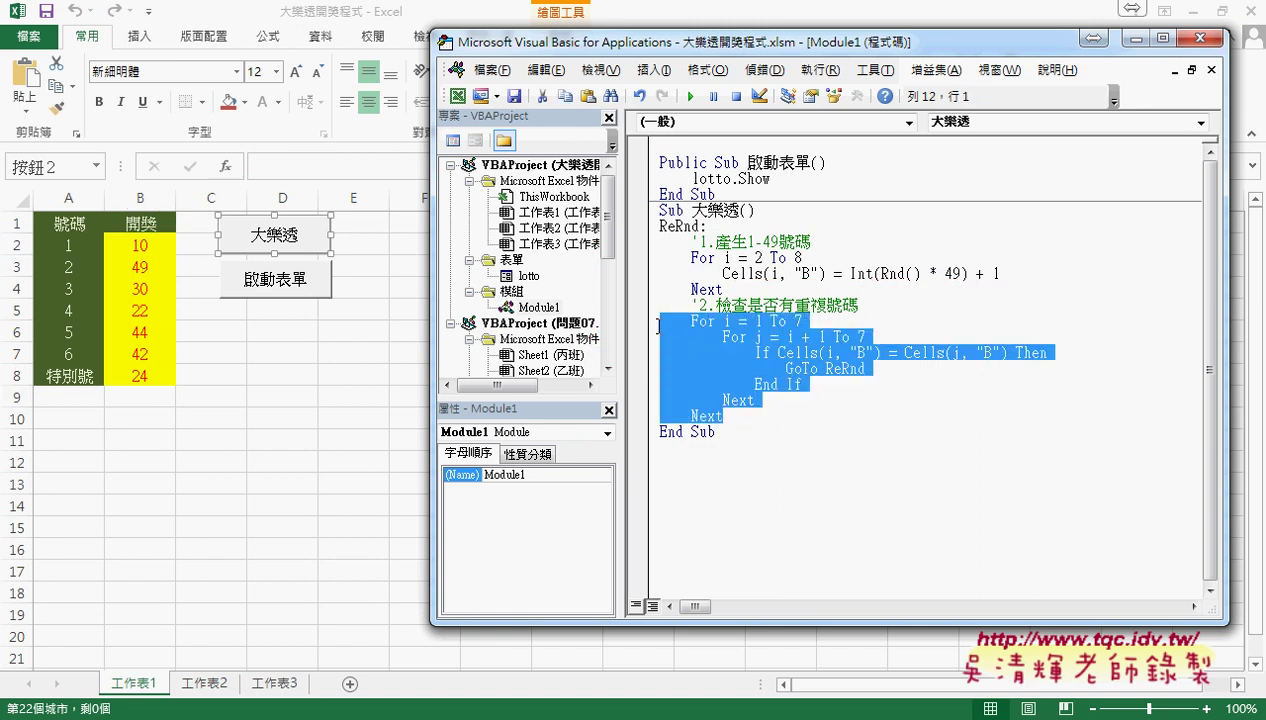
right_click(690, 98)
click(733, 180)
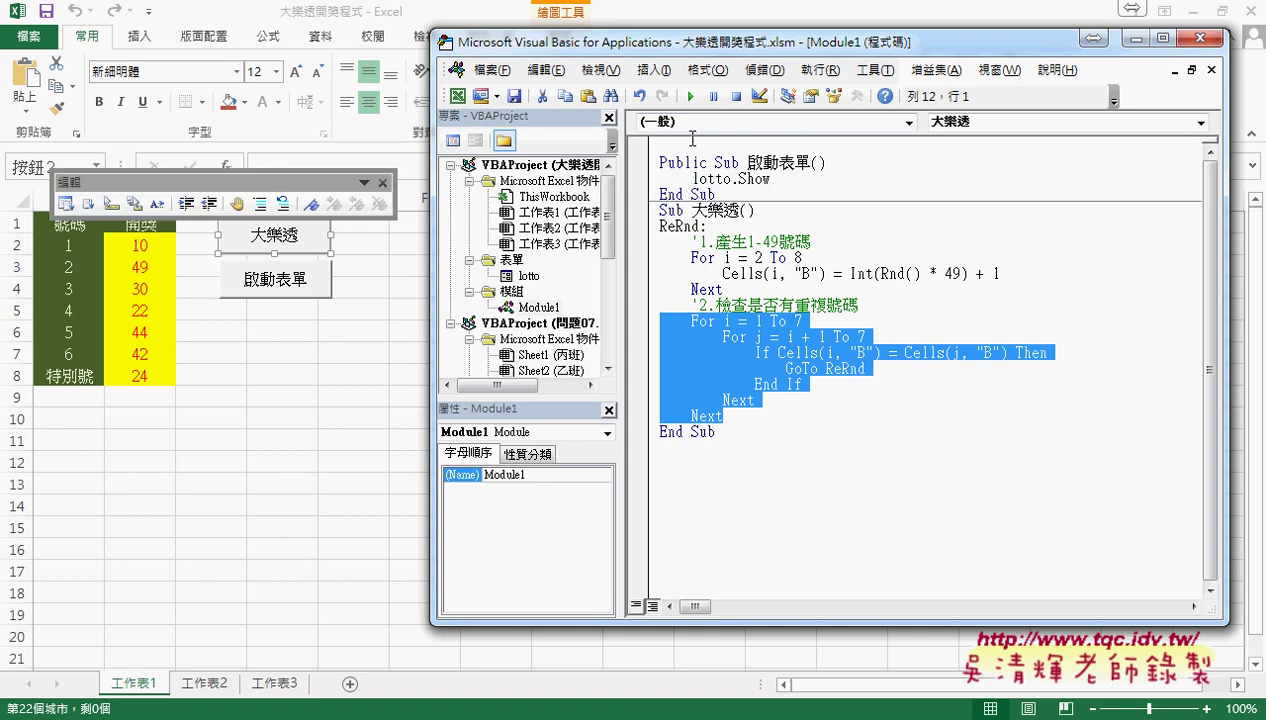
drag(329, 182, 614, 120)
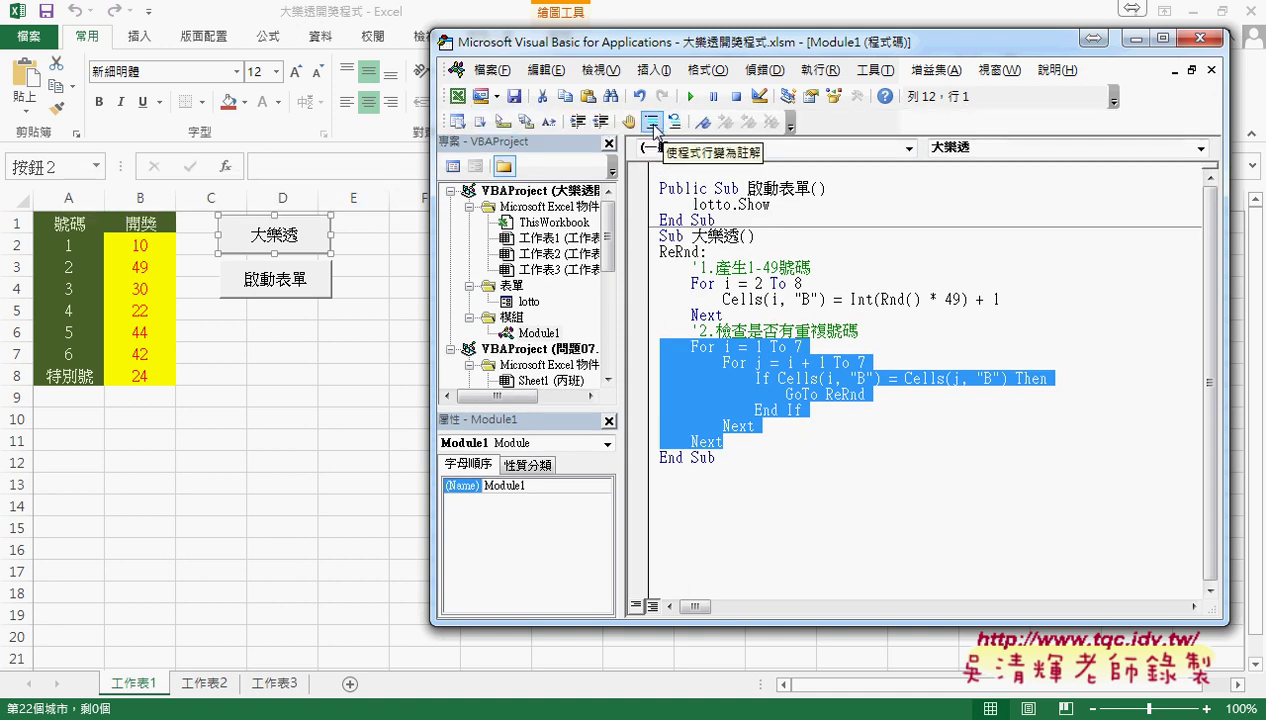
click(652, 120)
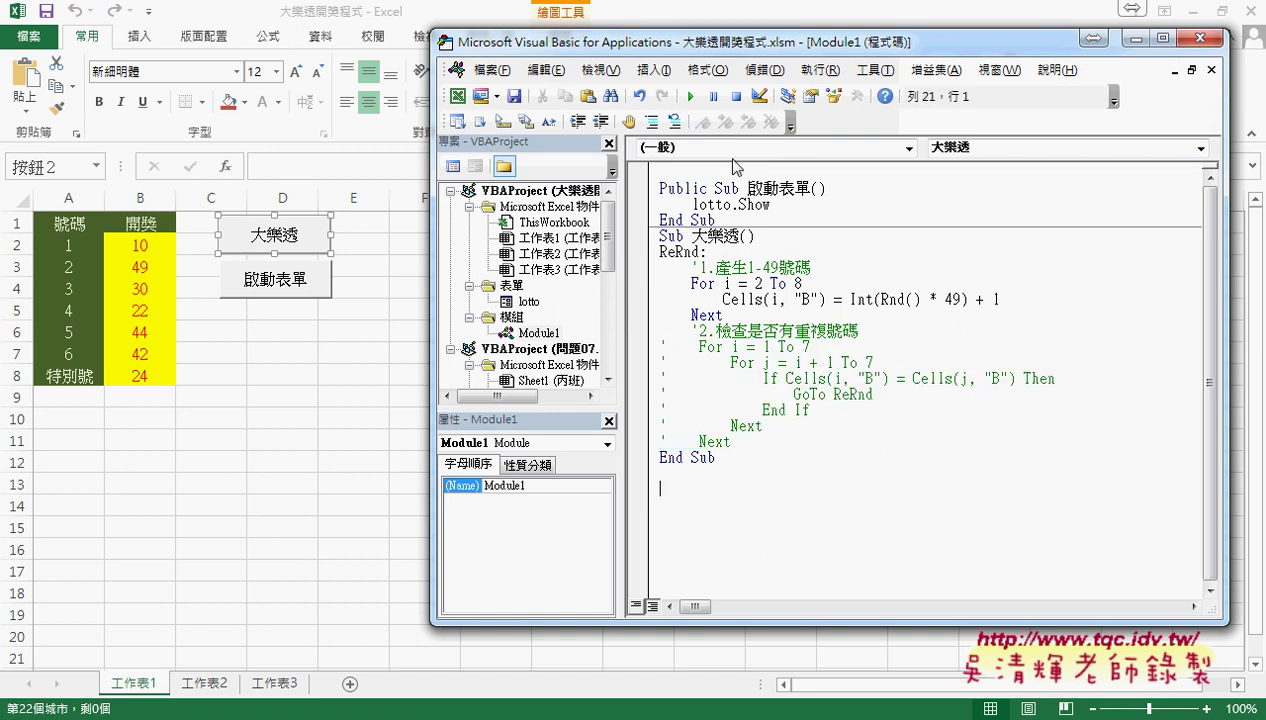
- Run the 大樂透 macro several times to refill column B, then reselect the commented loop
click(690, 96)
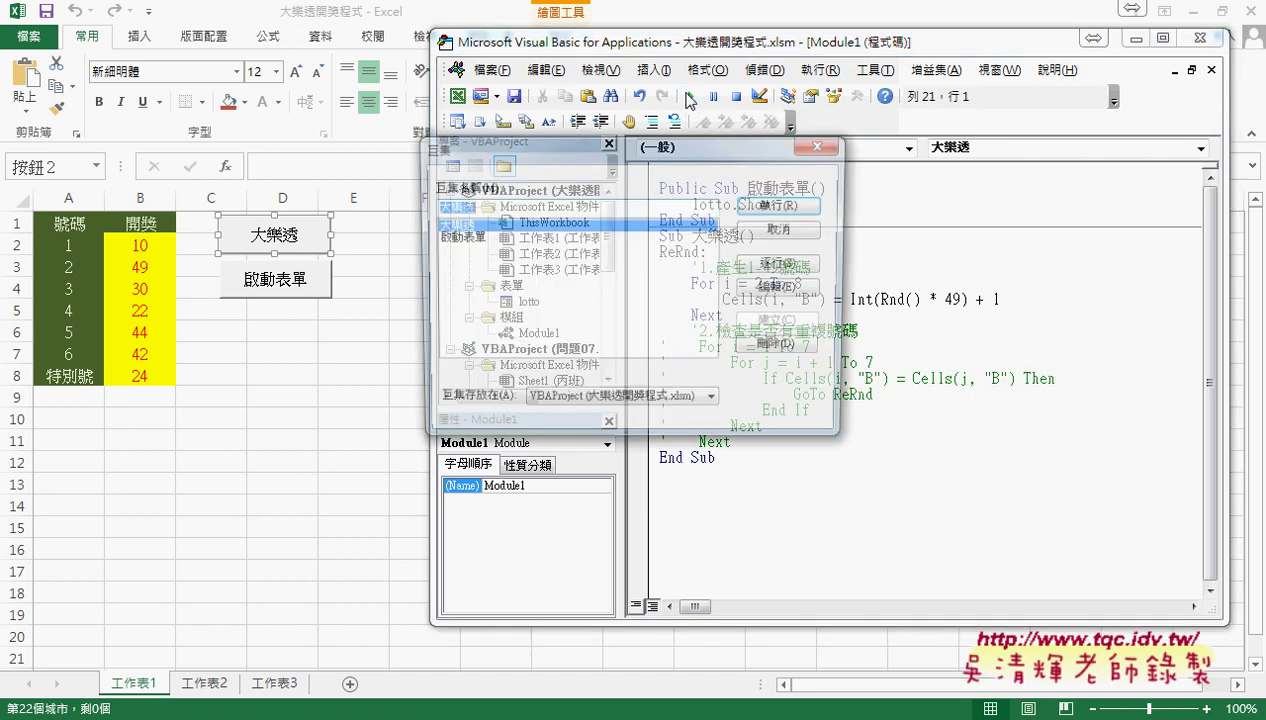
click(819, 145)
click(754, 283)
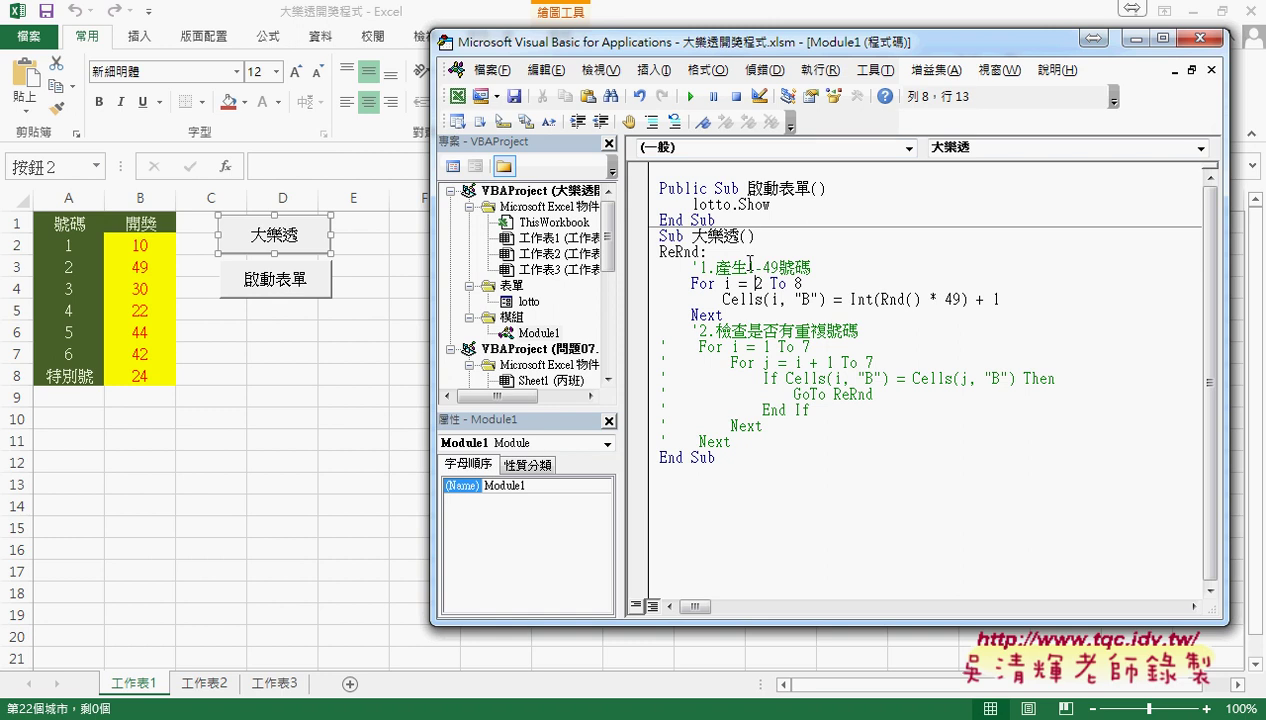
click(690, 96)
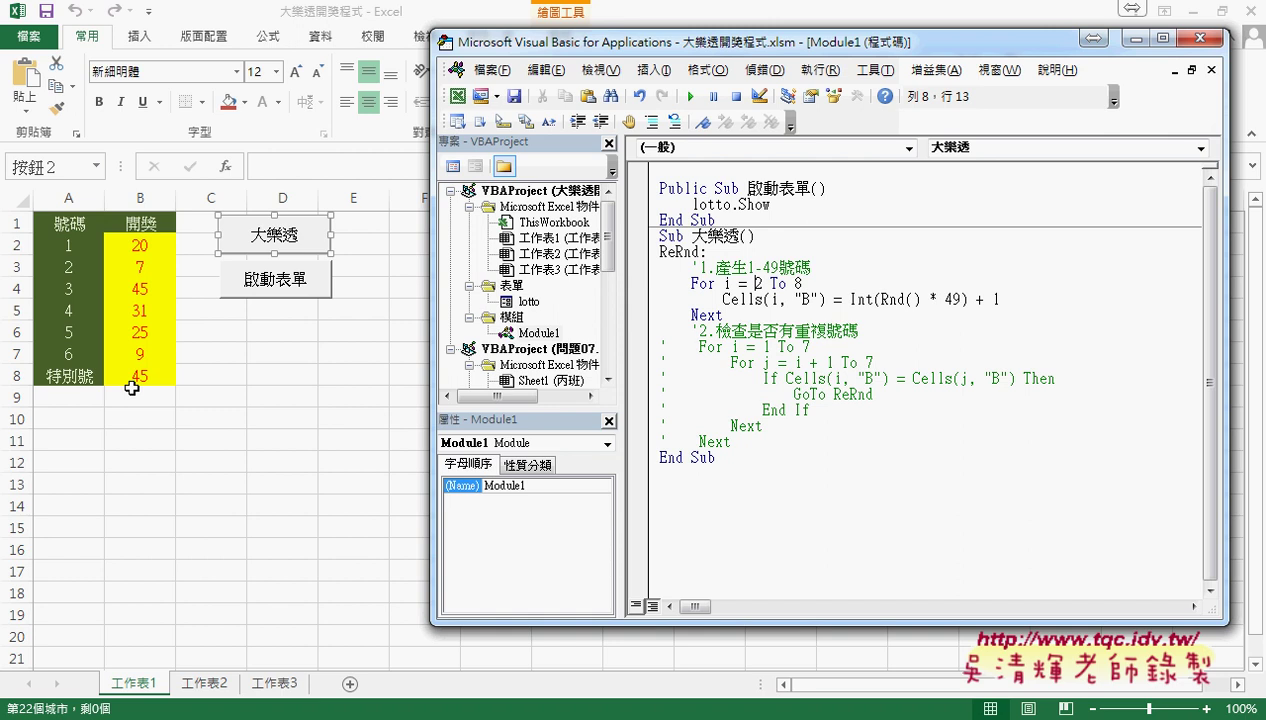
click(688, 97)
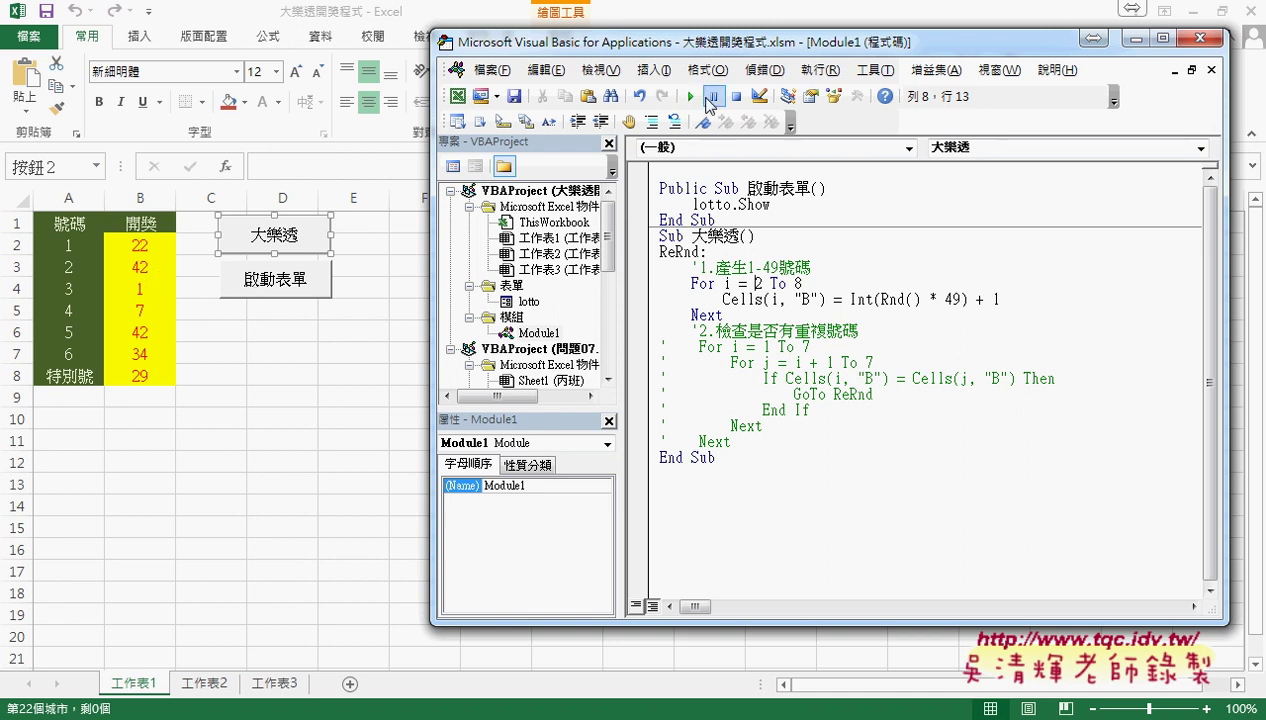
click(688, 97)
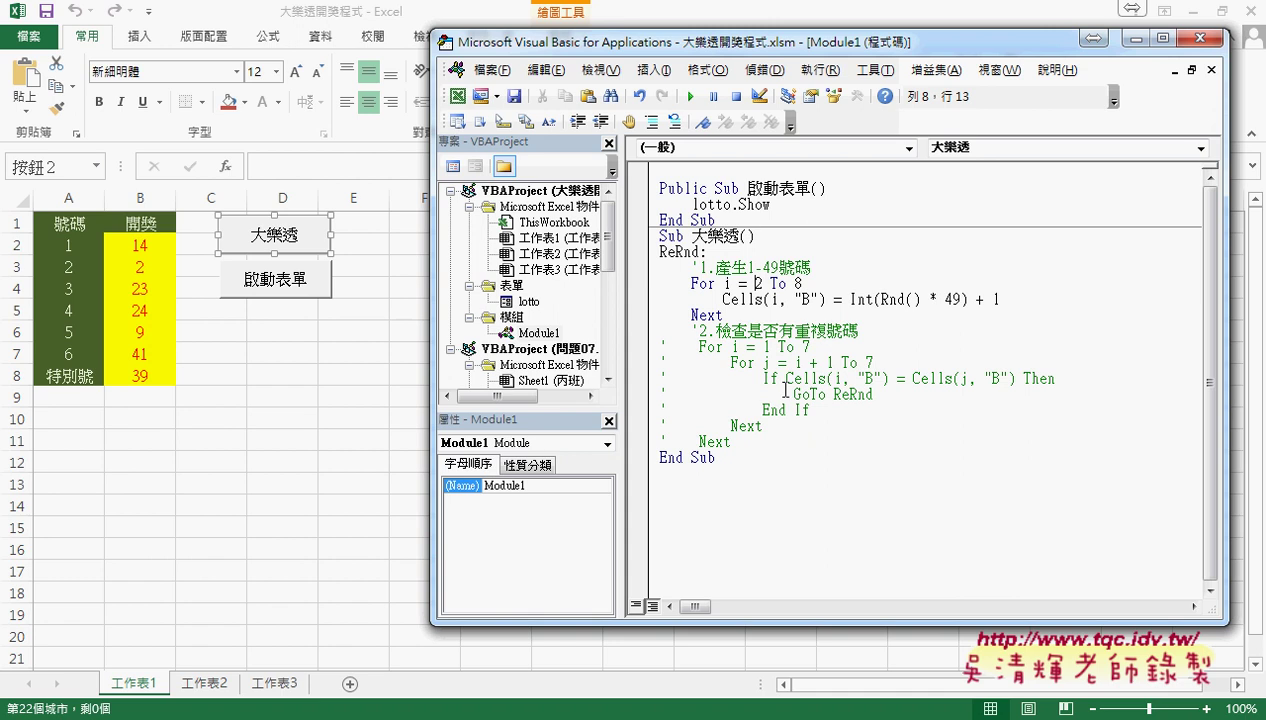
mouse_move(745, 444)
mouse_down()
mouse_move(656, 405)
mouse_move(658, 346)
mouse_up()
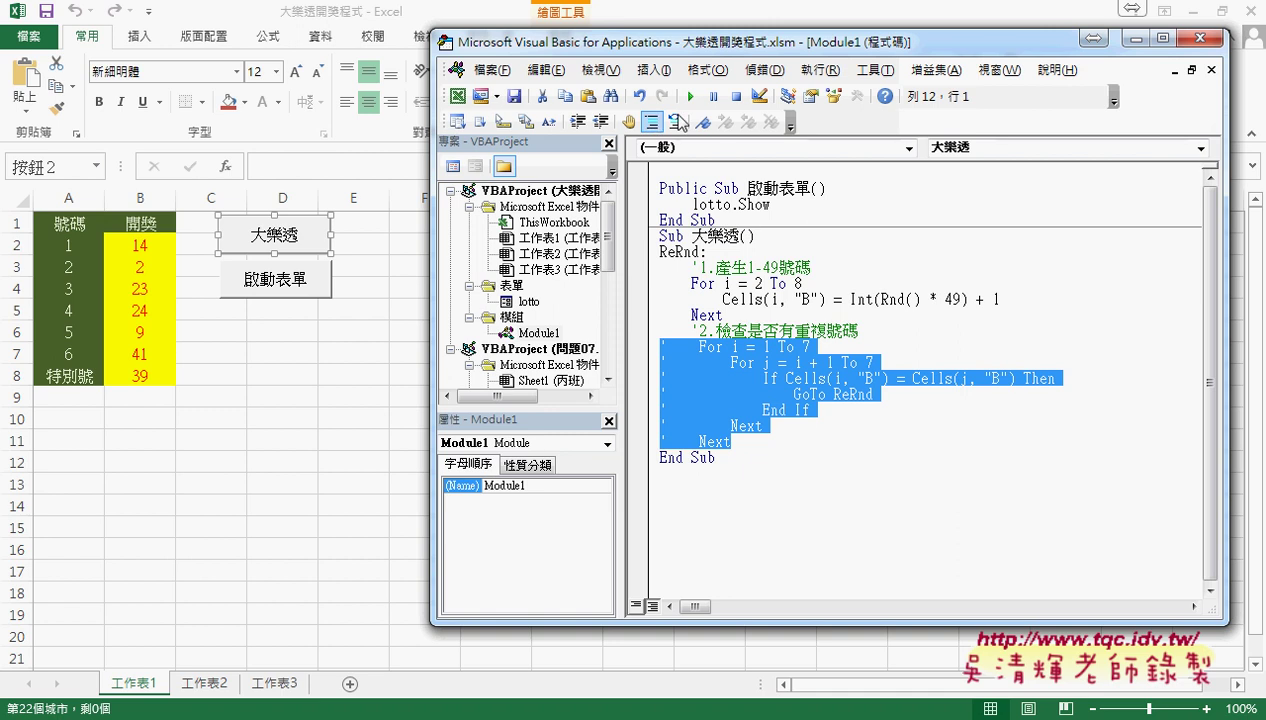
- Uncomment the duplicate-check loop, mark the step 2 comment, and return to the worksheet
click(674, 121)
drag(858, 330, 690, 330)
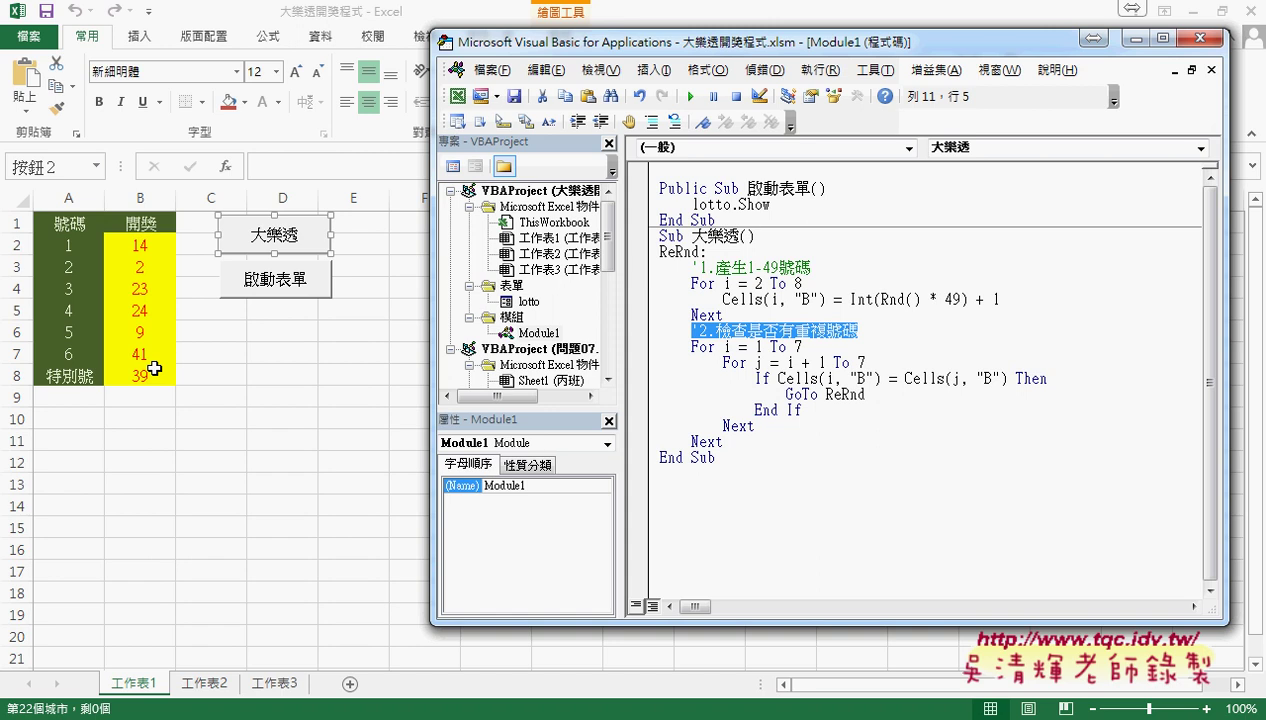
click(155, 244)
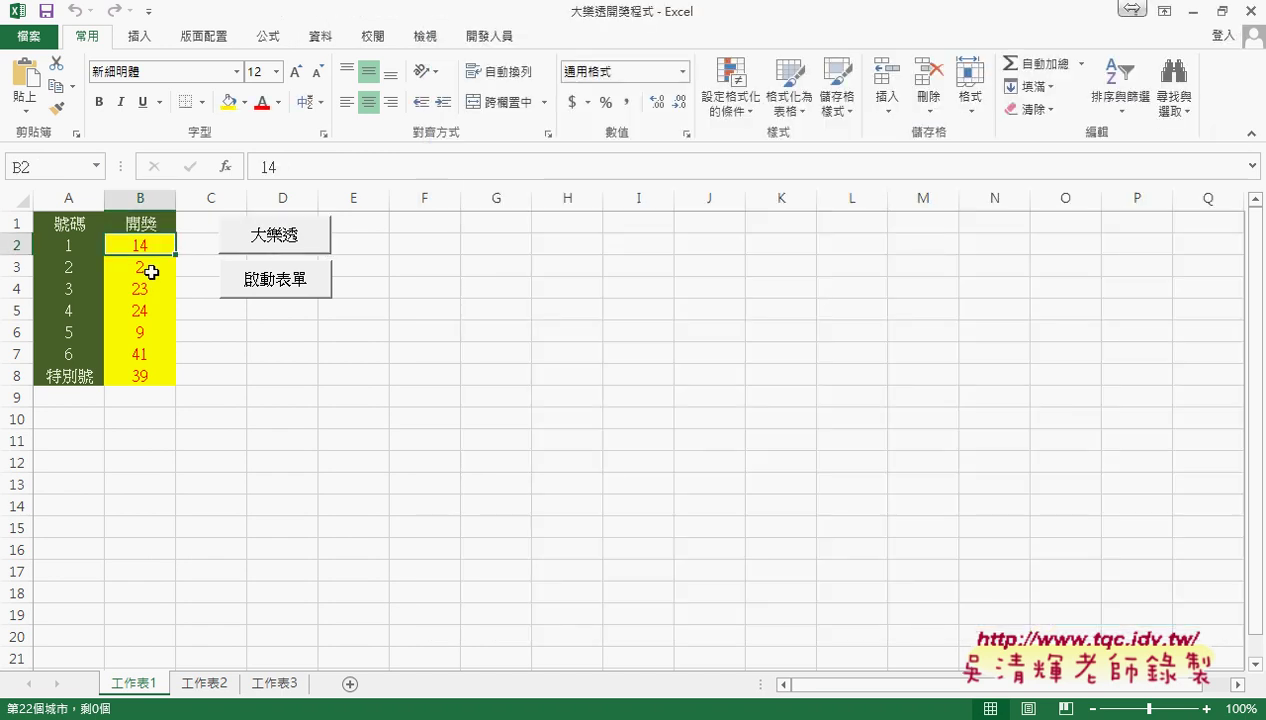
drag(148, 266, 146, 378)
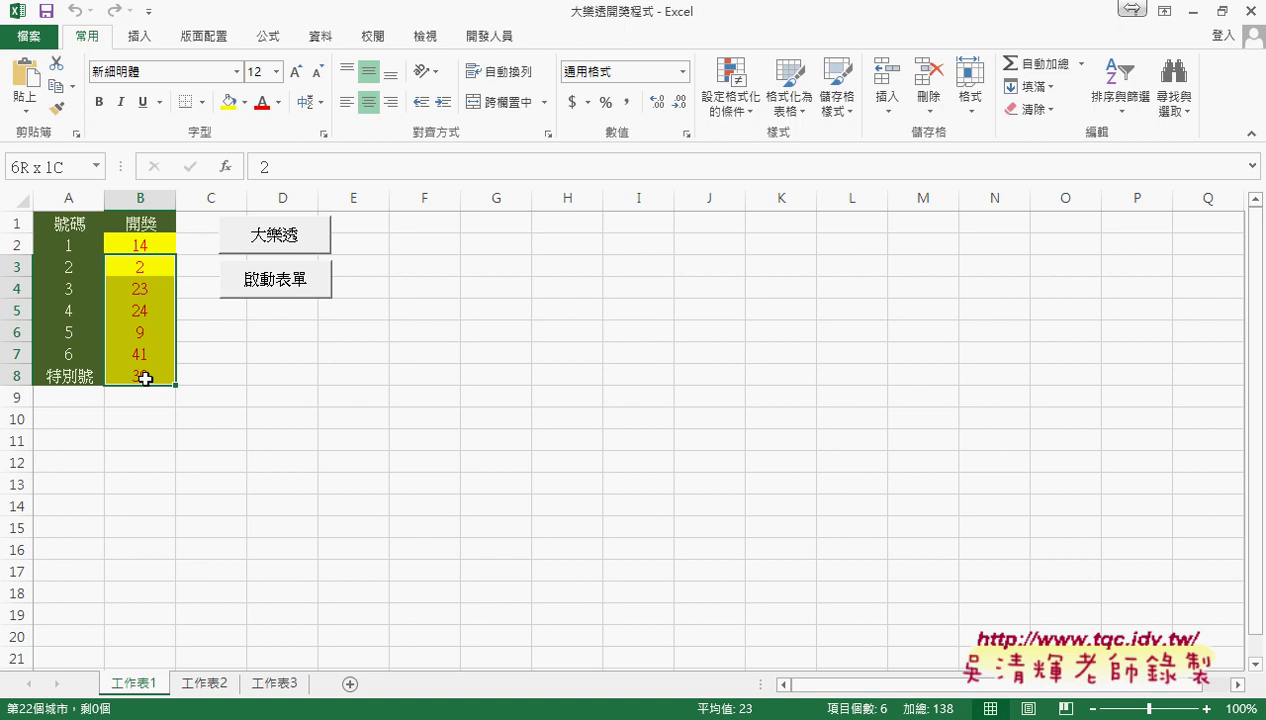
click(141, 265)
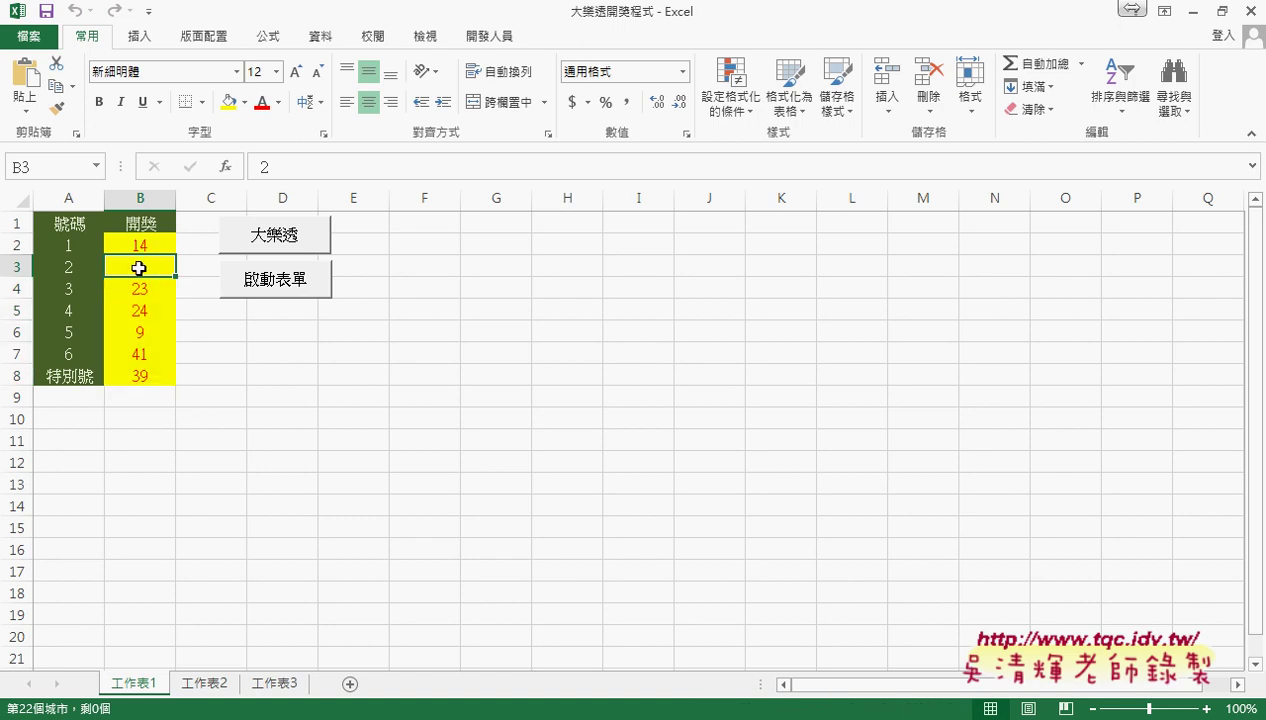
click(143, 242)
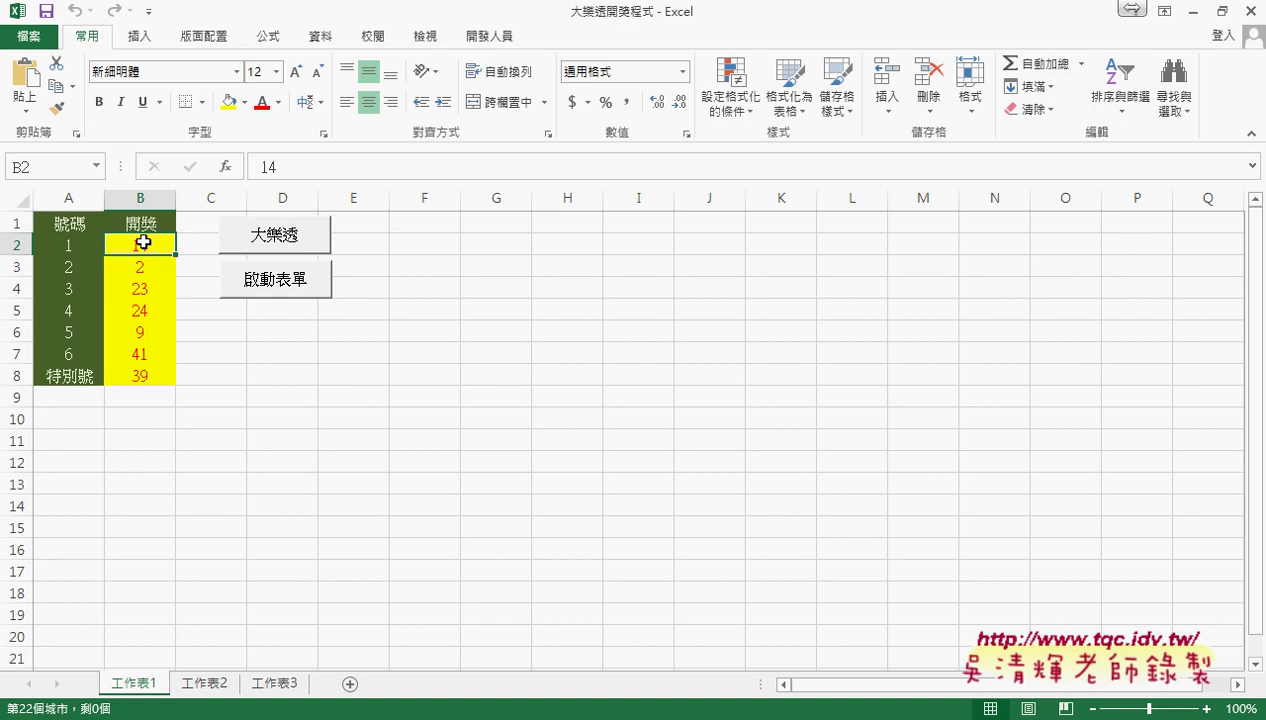
click(147, 274)
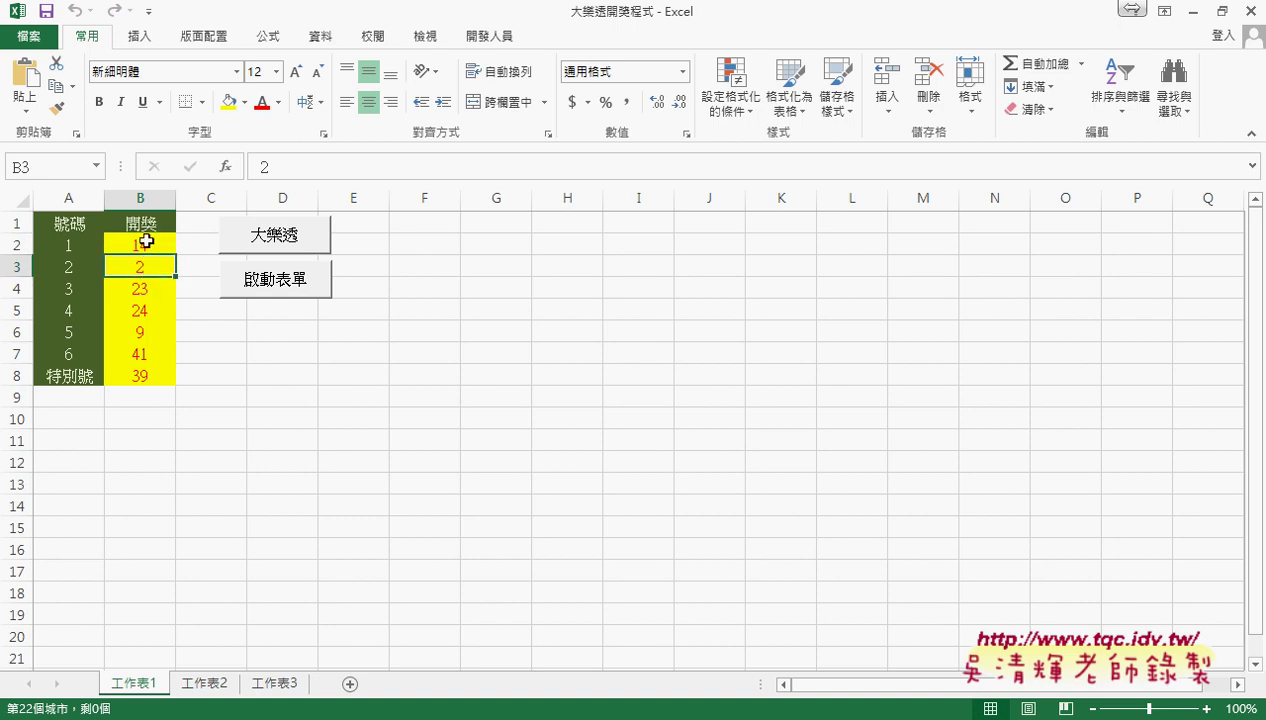
click(143, 245)
drag(141, 270, 150, 372)
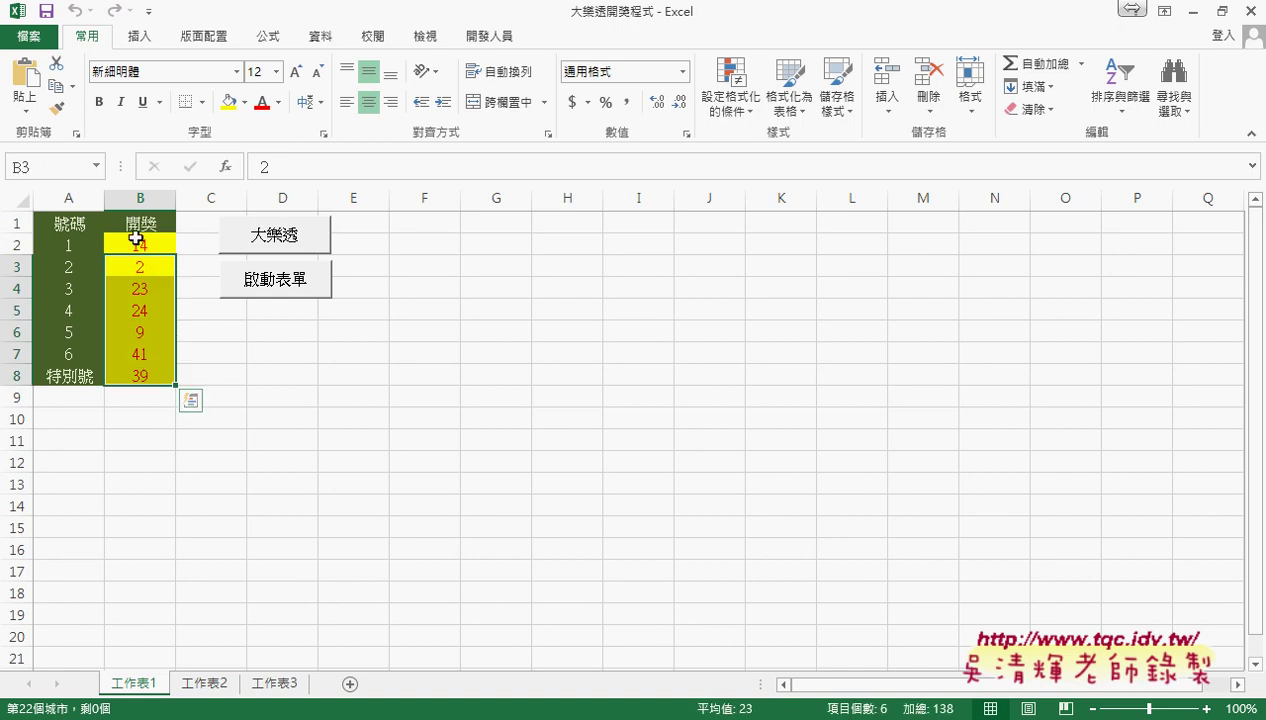
click(139, 268)
click(145, 289)
drag(148, 308, 147, 372)
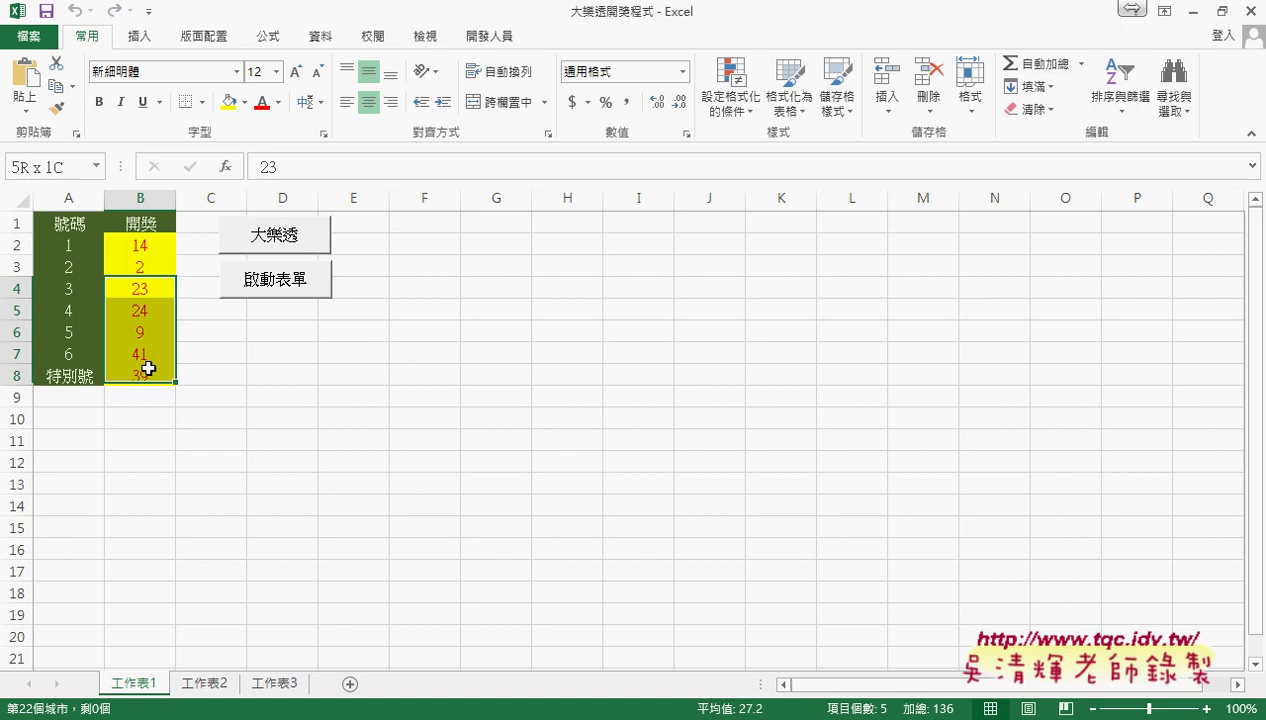
click(145, 286)
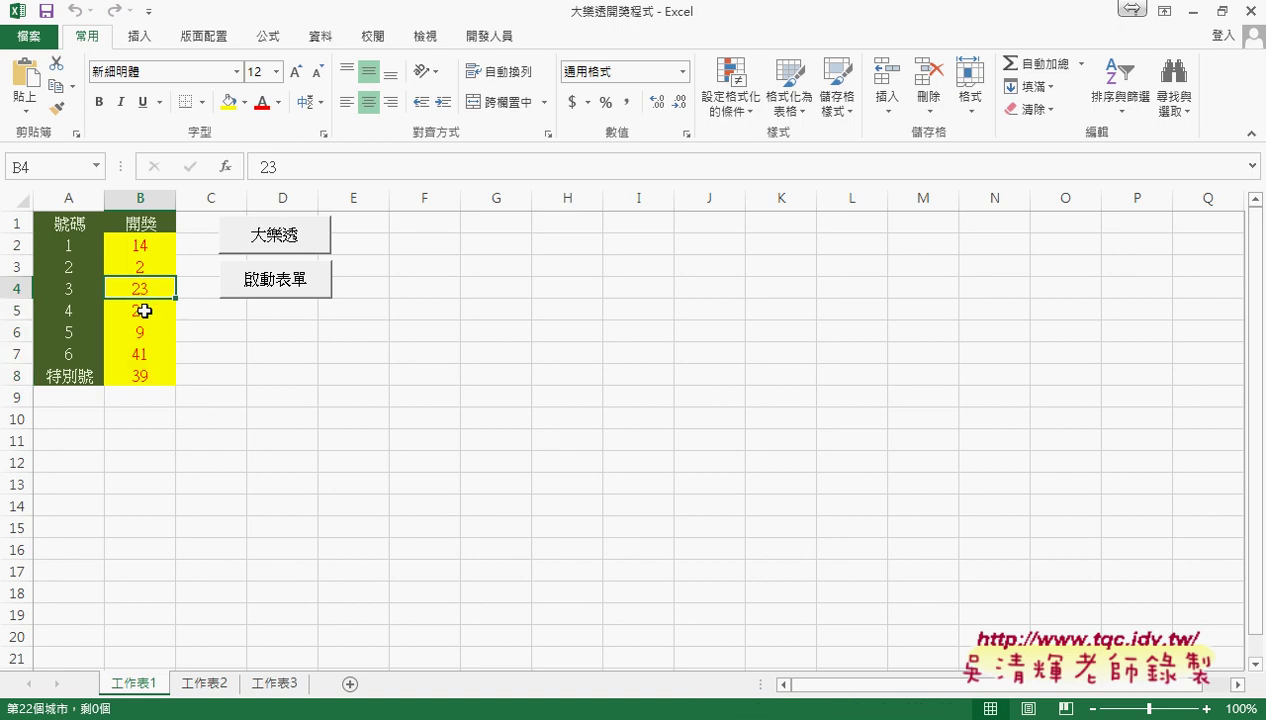
drag(150, 308, 146, 380)
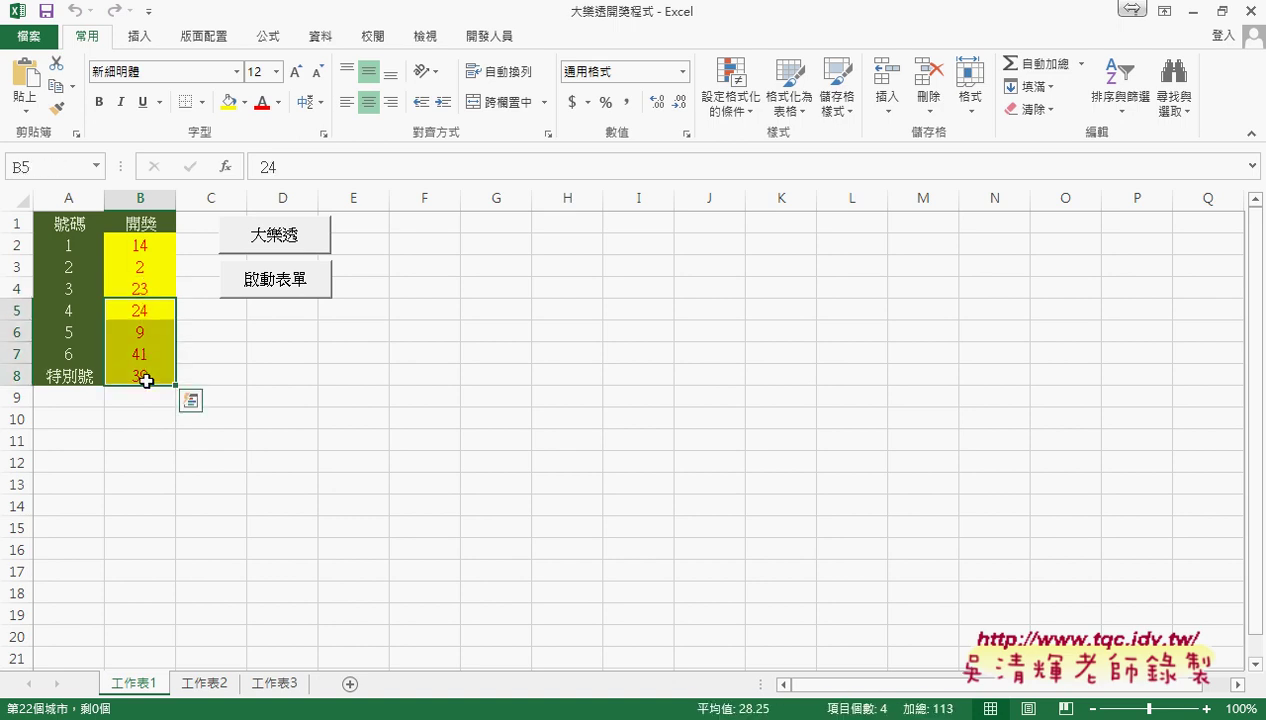
click(140, 312)
drag(141, 328, 142, 376)
click(140, 332)
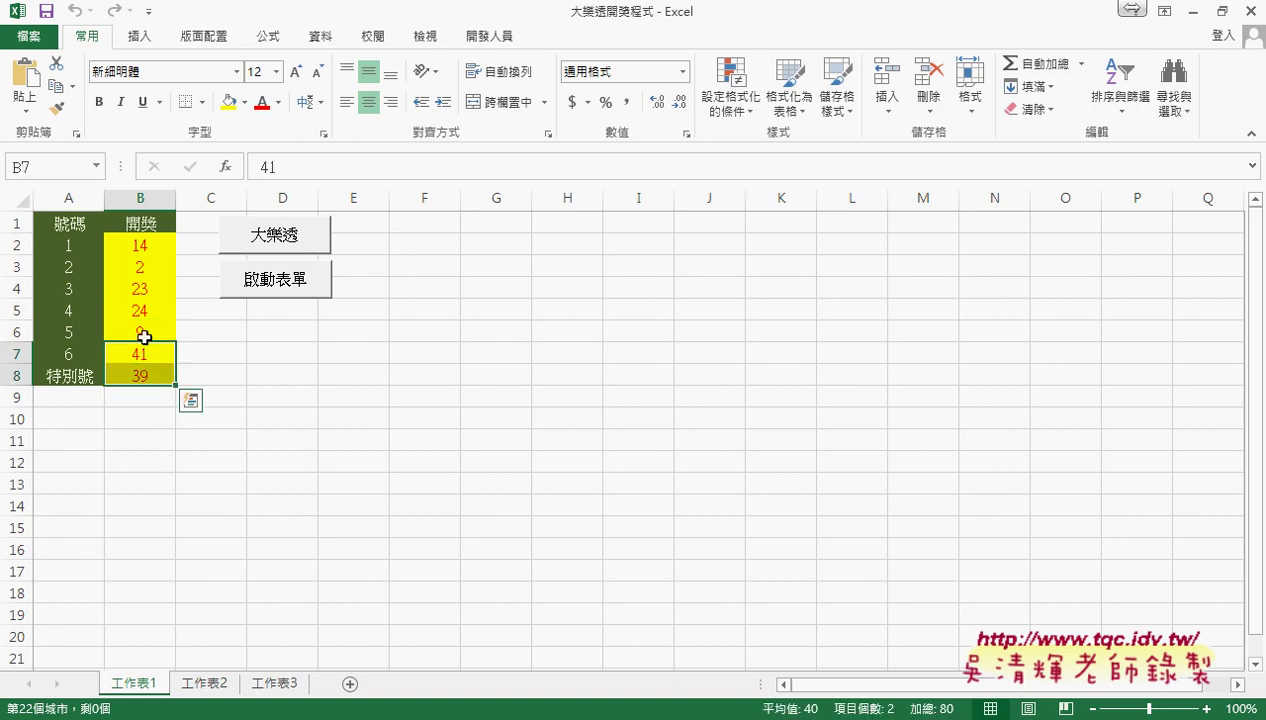
click(141, 353)
click(145, 374)
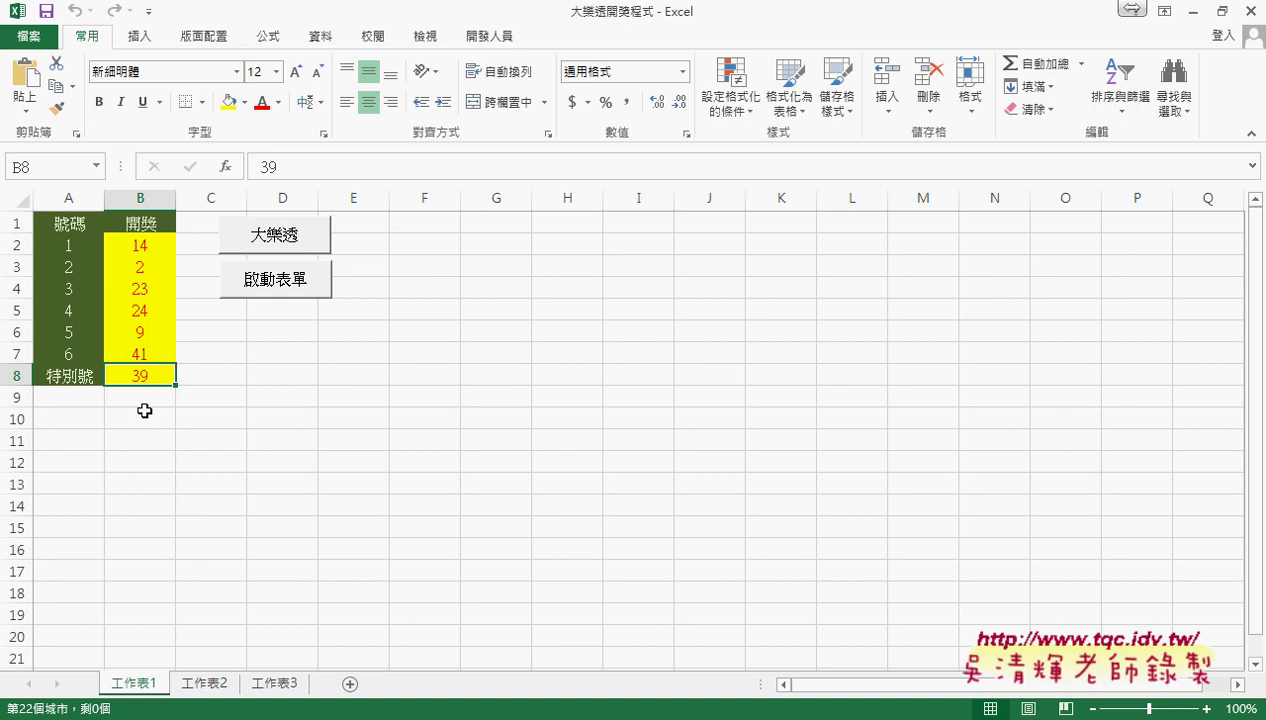
click(144, 247)
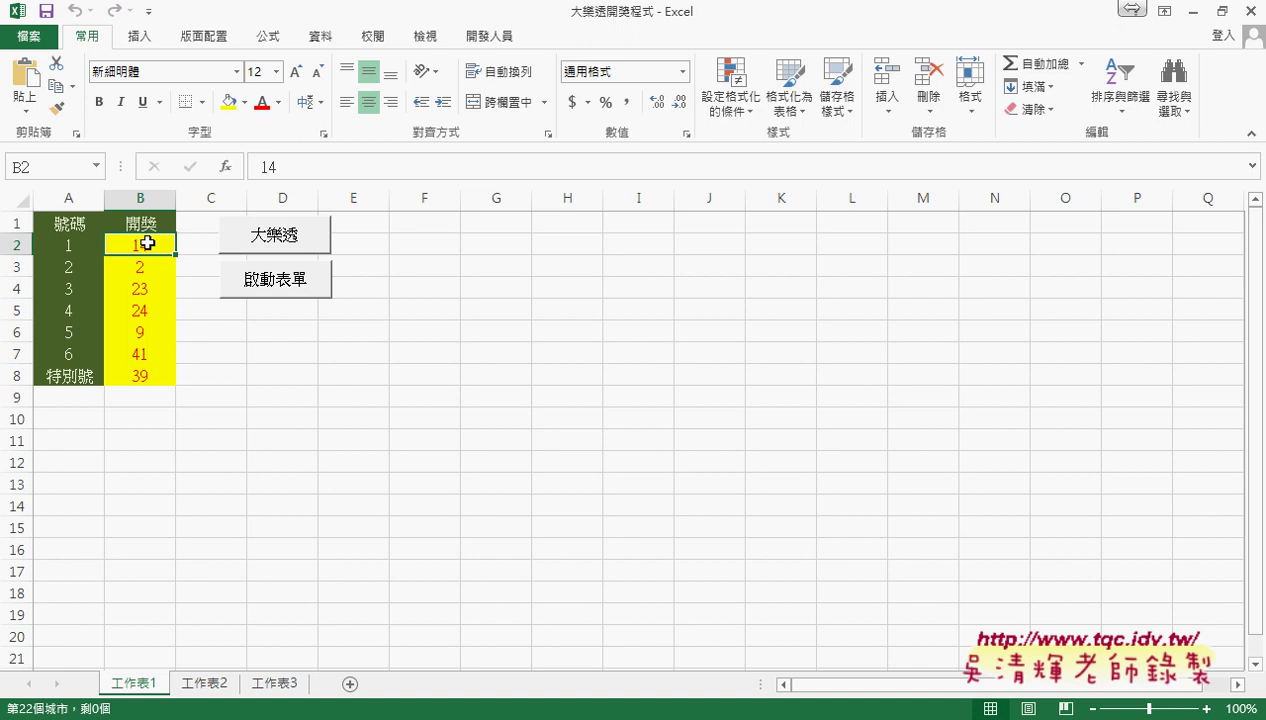
drag(139, 267, 139, 376)
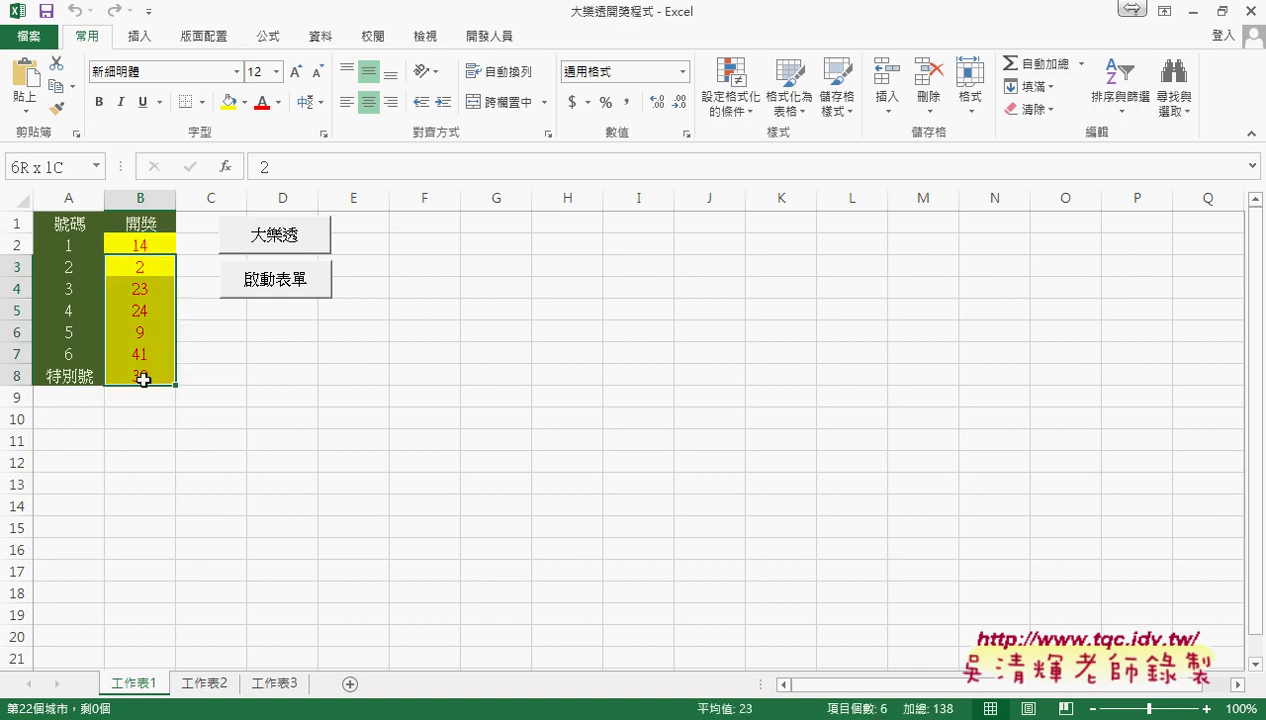
click(138, 272)
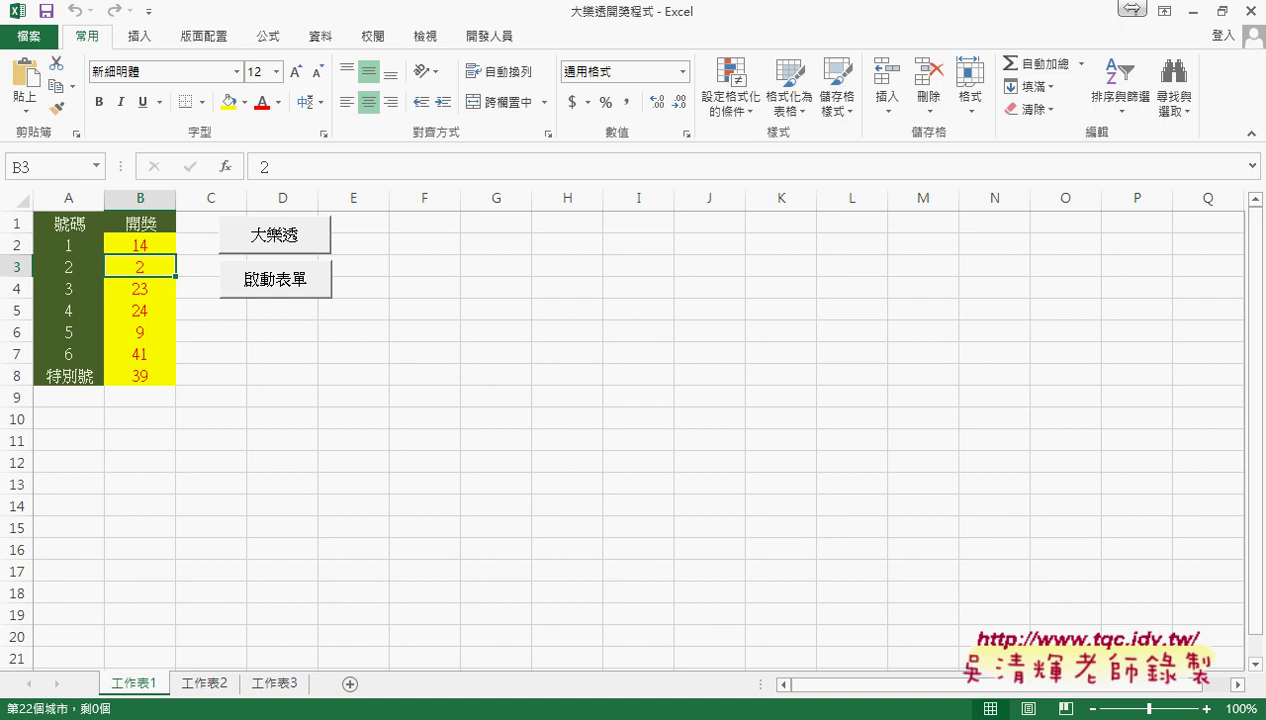
- Bring the VBA editor forward and highlight the outer loop range 1 To 7
mouse_move(340, 712)
click(339, 650)
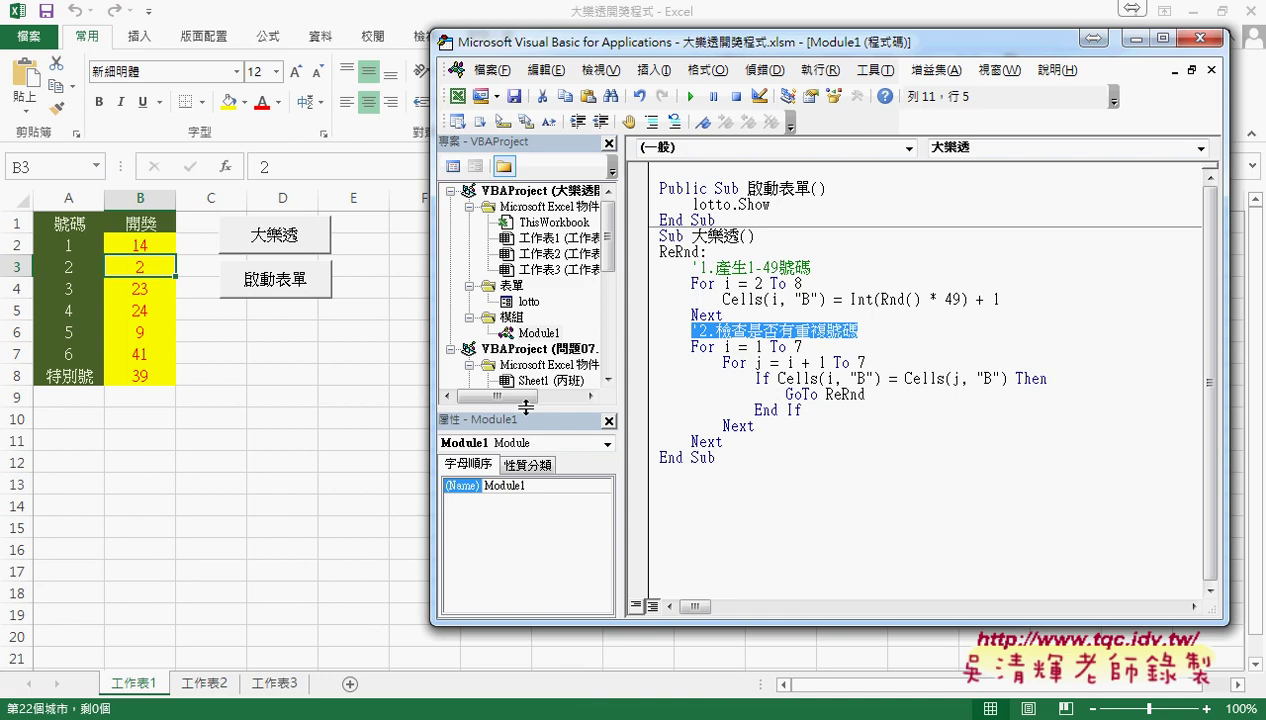
click(810, 310)
click(724, 346)
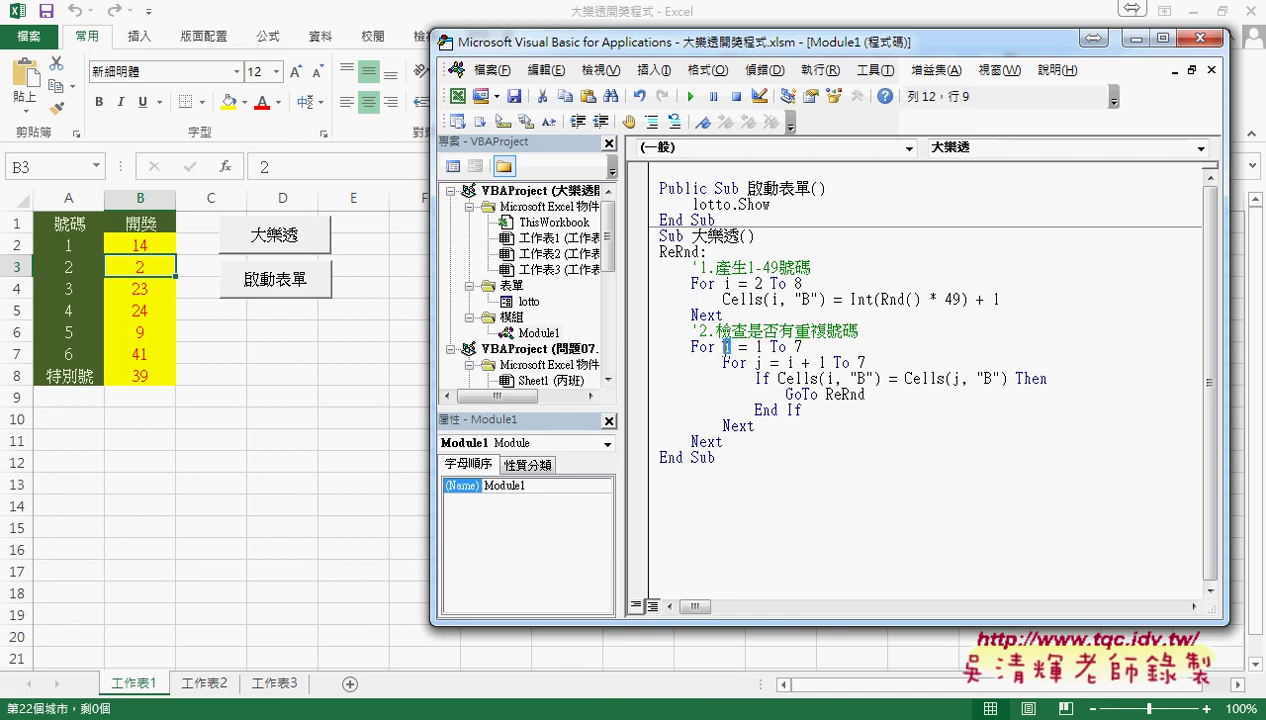
drag(757, 346, 804, 346)
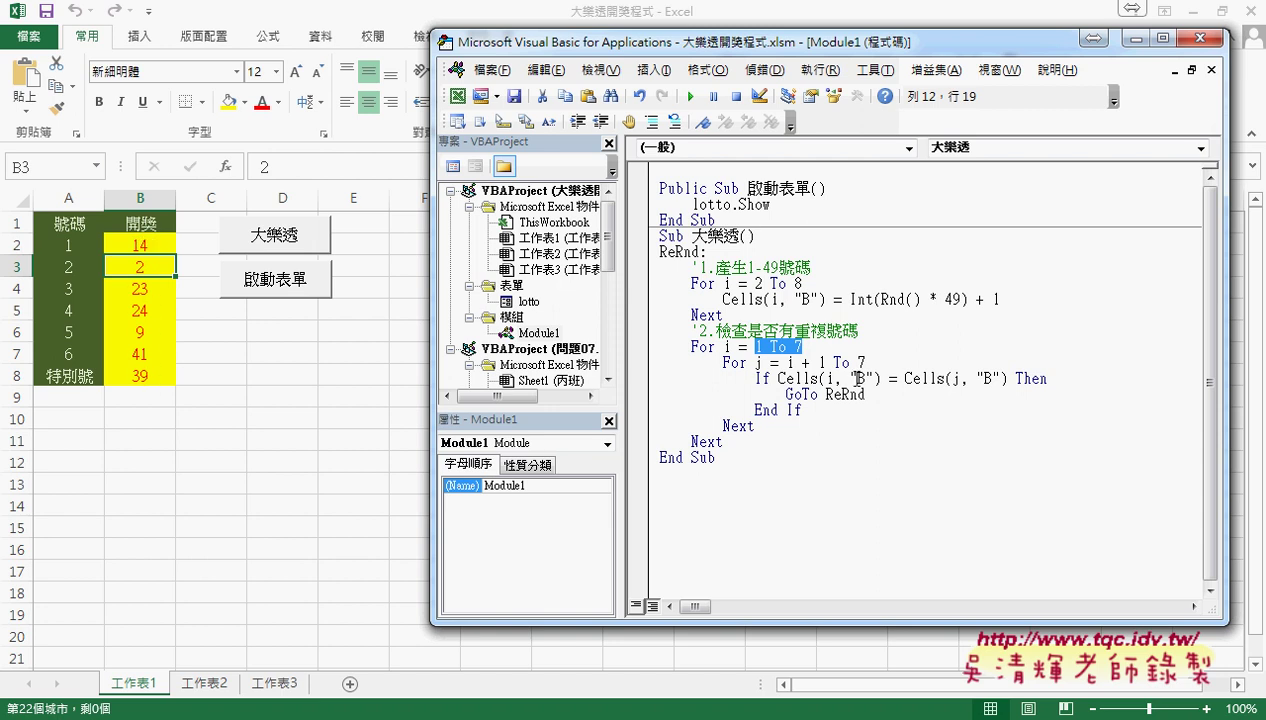
- Highlight the inner counter j and its start i + 1, then circle 14 in B2
double_click(758, 362)
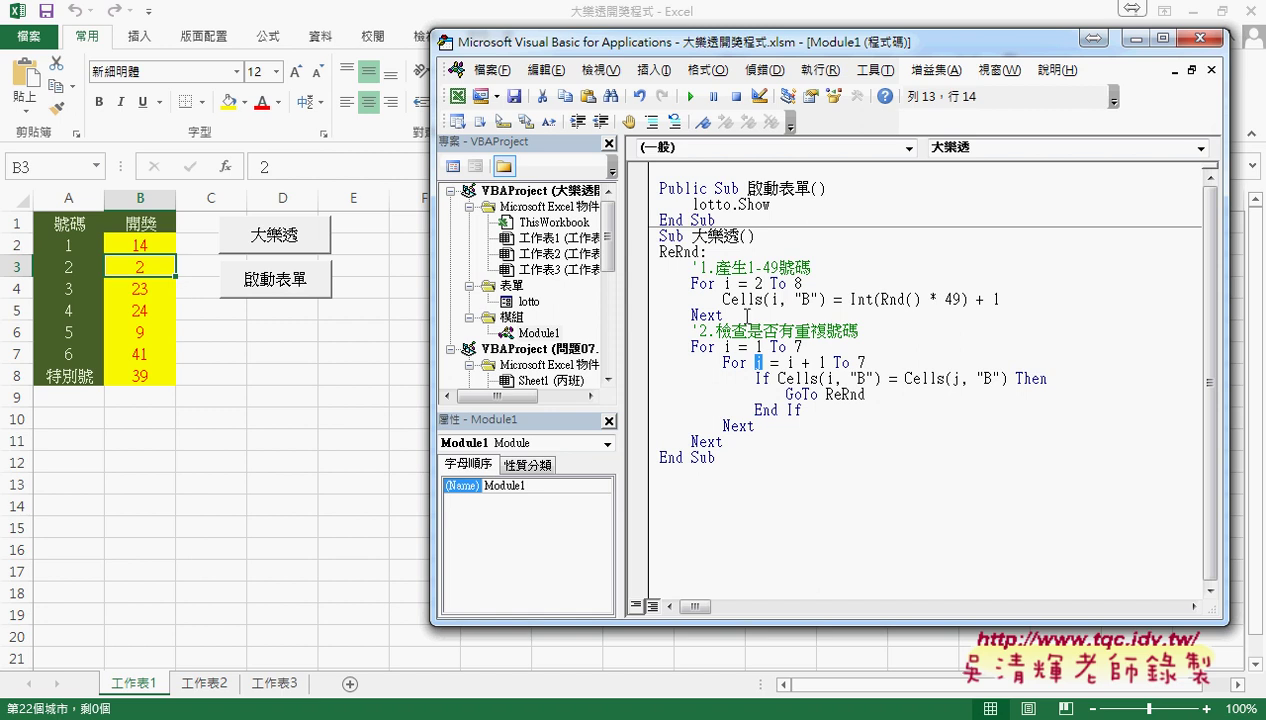
drag(755, 347, 804, 347)
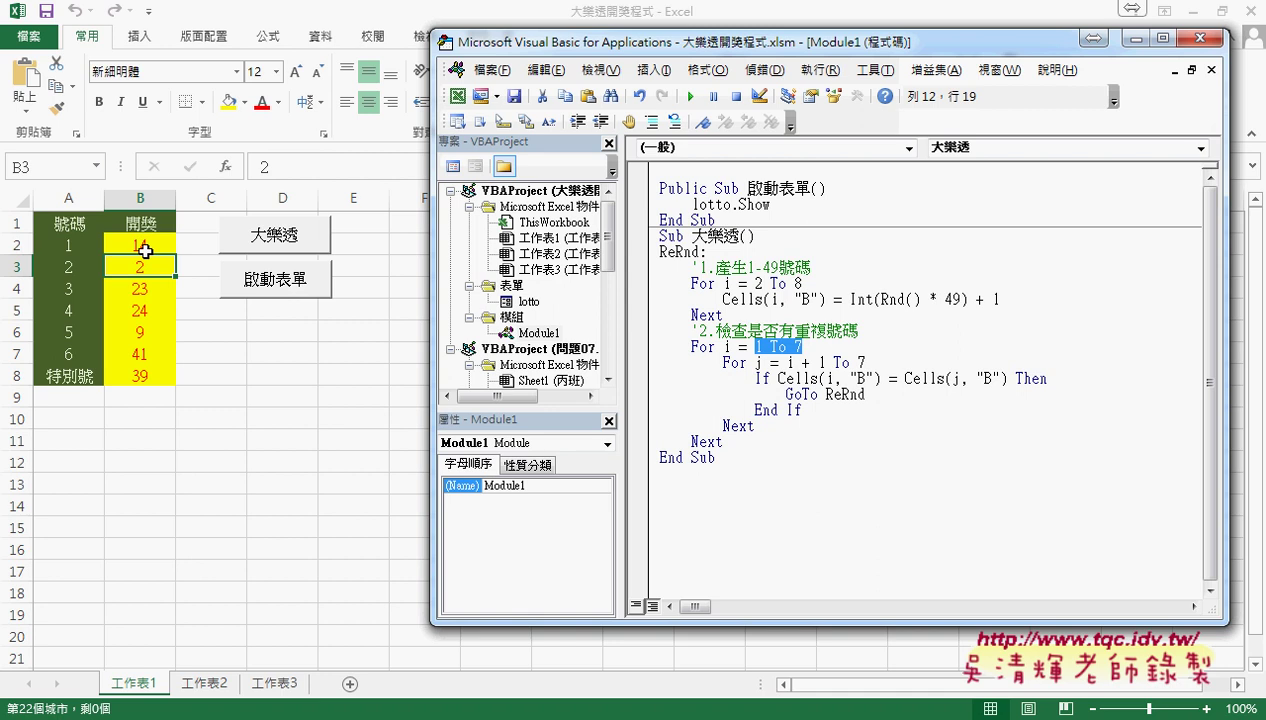
double_click(759, 362)
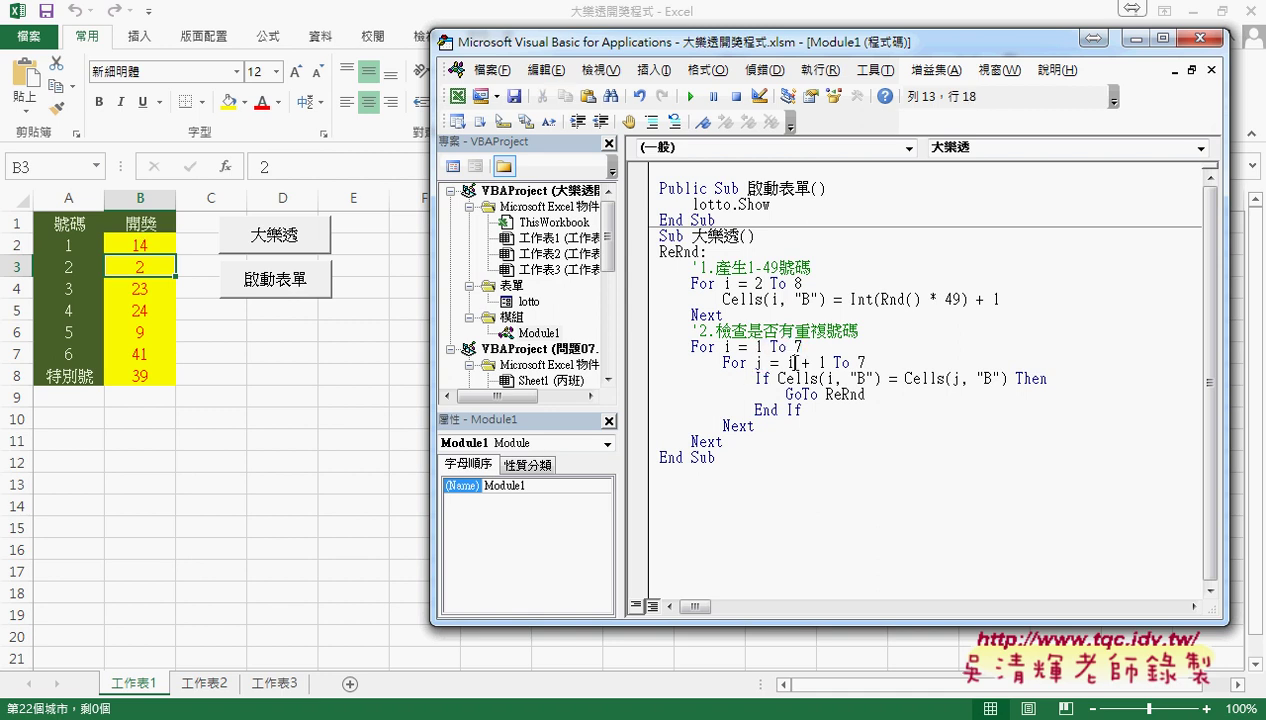
text(j)
drag(786, 362, 823, 362)
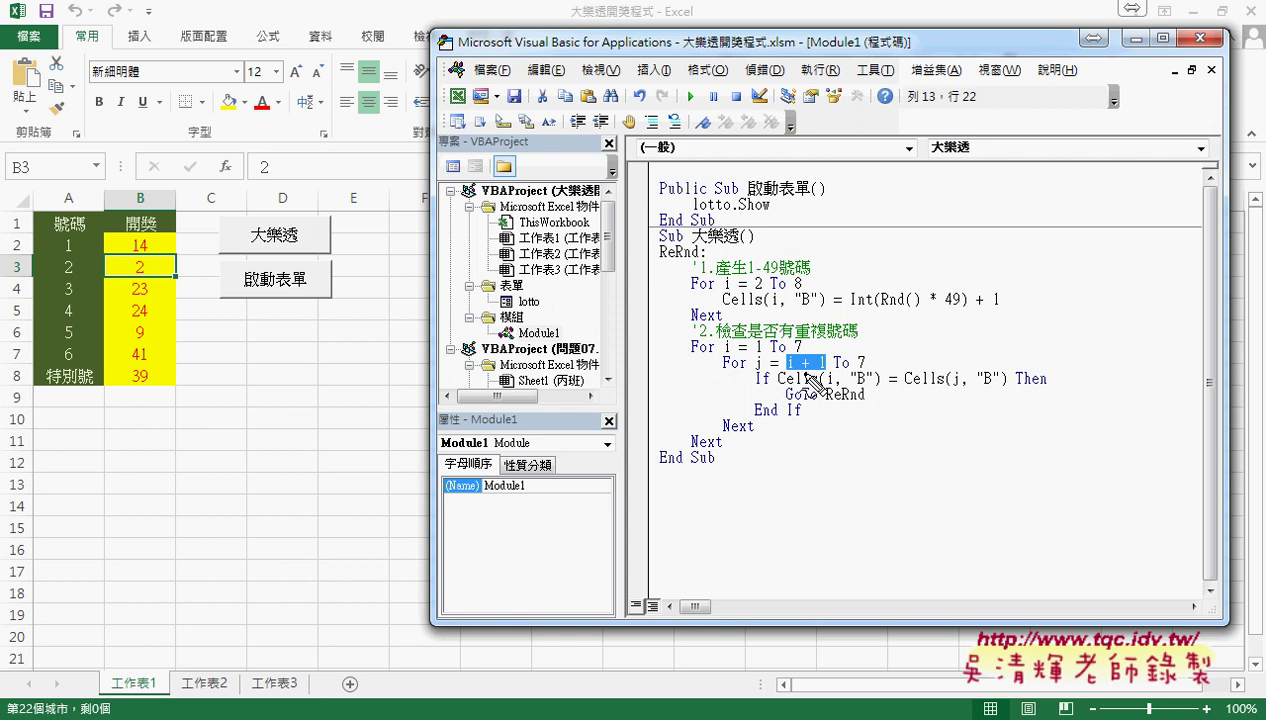
drag(146, 233, 150, 266)
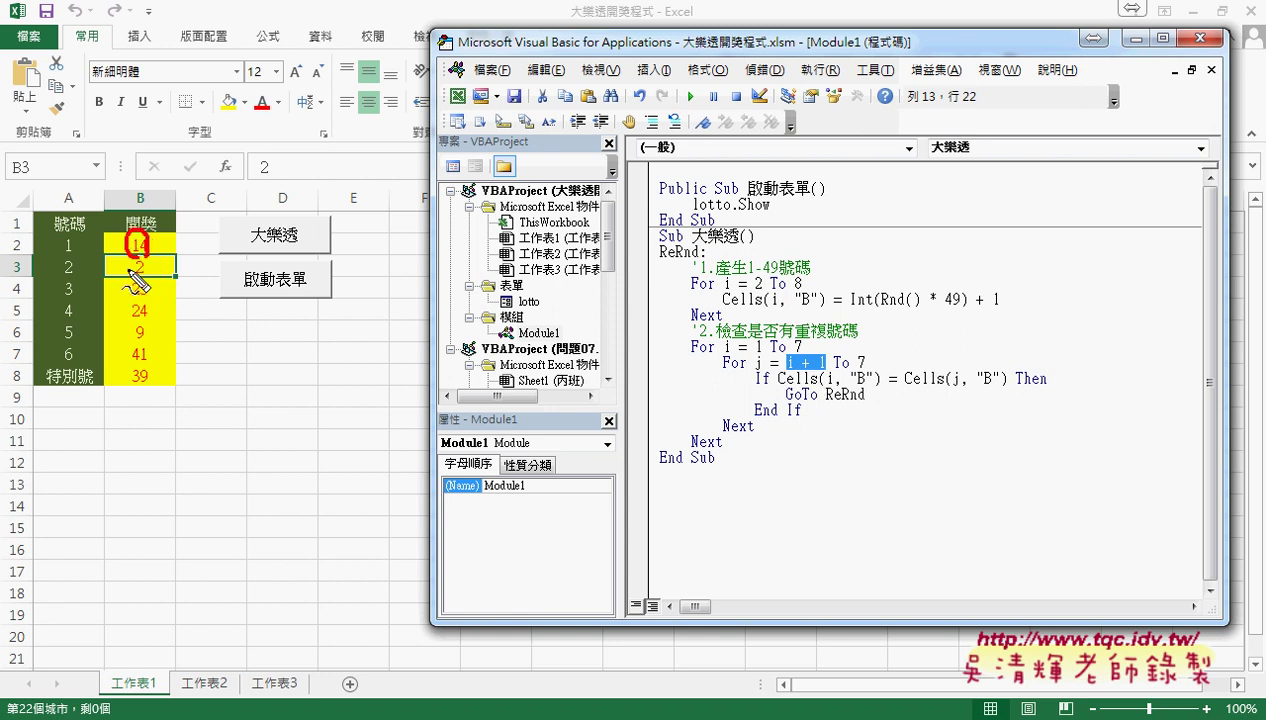